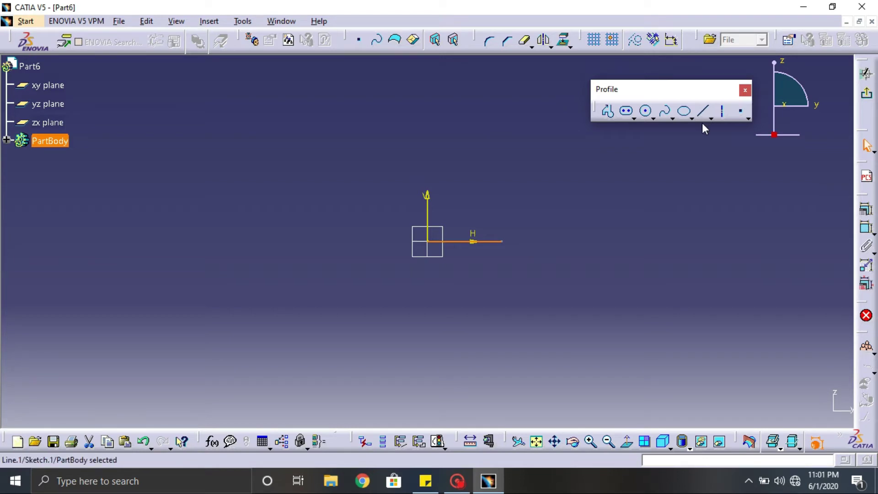
# - Draw a horizontal line about 41 mm long from the origin towards negative H and constrain its length to 15 mm
pyautogui.click(363, 241)
pyautogui.click(866, 227)
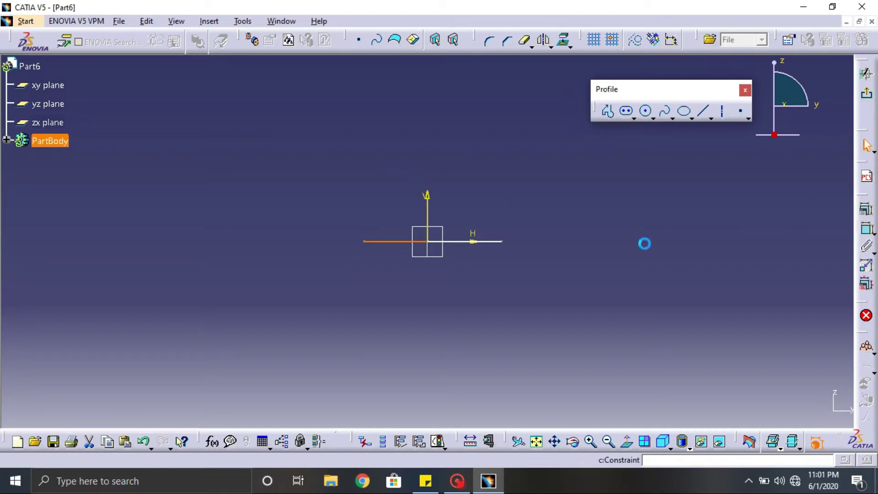
pyautogui.click(487, 241)
pyautogui.click(392, 143)
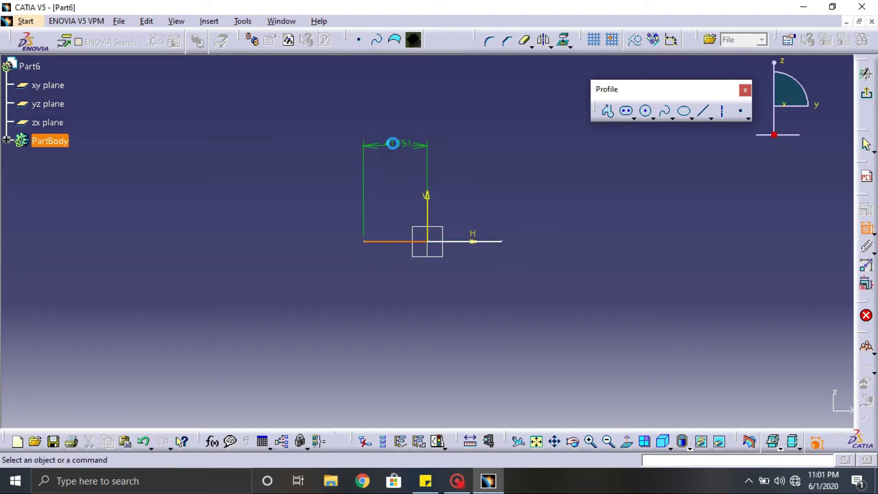
pyautogui.doubleClick(393, 143)
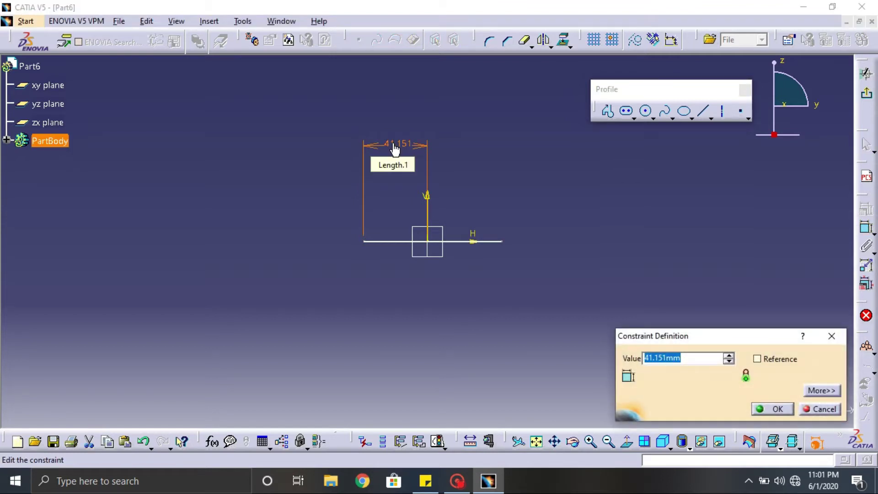
pyautogui.click(776, 409)
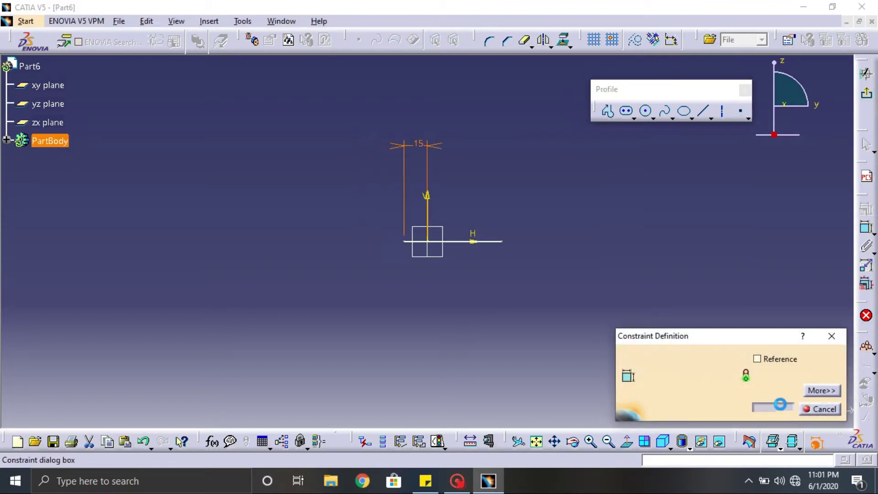
# - Constrain the length of the horizontal line on the positive H side to 15 mm
pyautogui.click(487, 241)
pyautogui.click(487, 278)
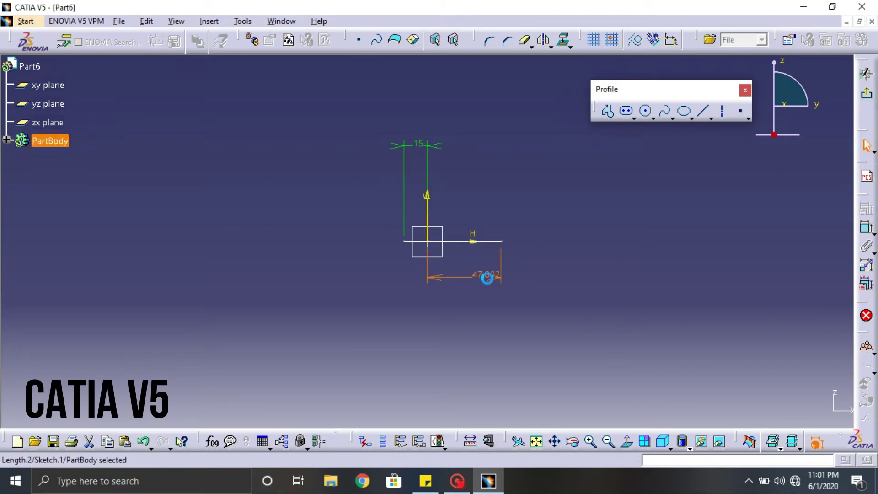
pyautogui.doubleClick(487, 277)
pyautogui.write('2')
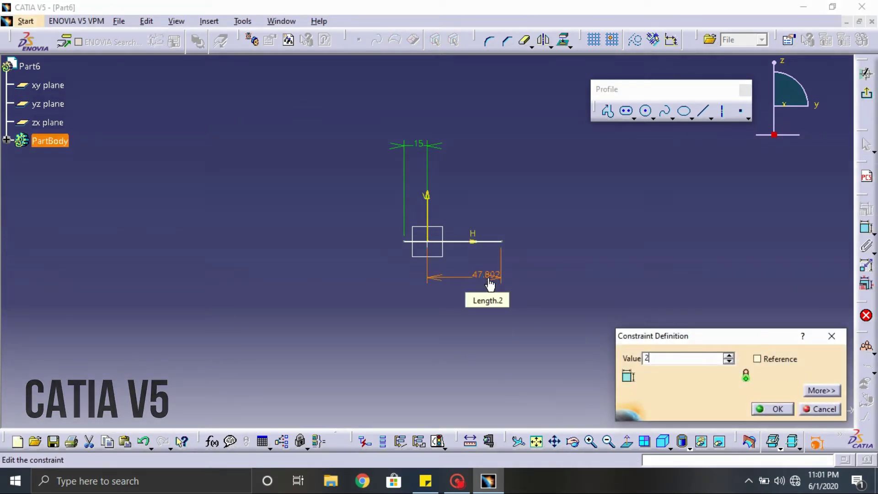
pyautogui.press('BackSpace')
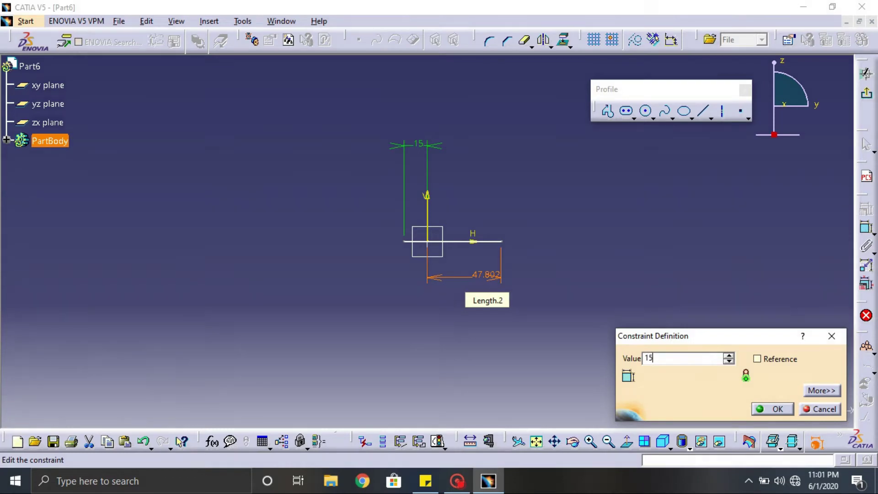
pyautogui.press('Return')
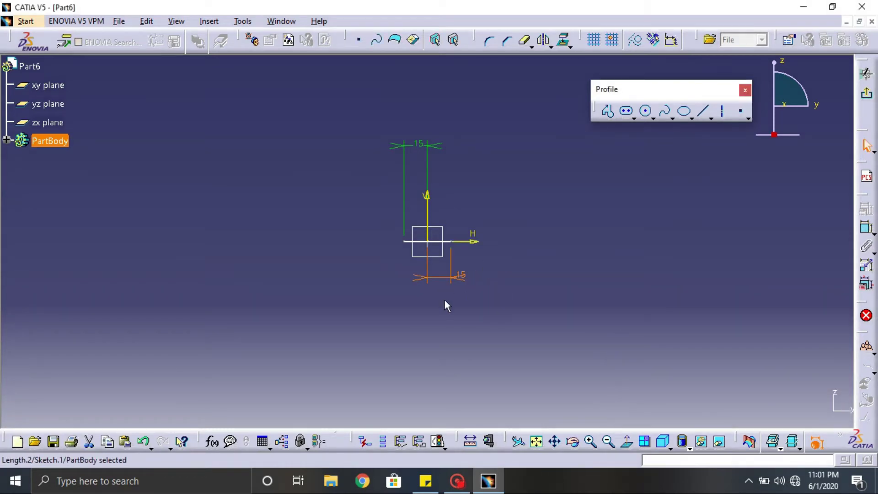
pyautogui.click(478, 321)
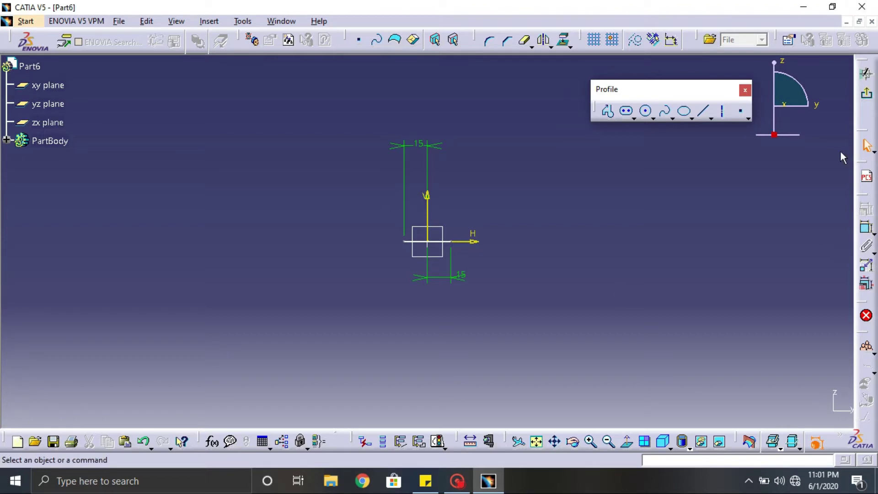
# - Draw three lines below the horizontal axis to close a rectangle about 10 mm high between the two outer endpoints
pyautogui.click(702, 113)
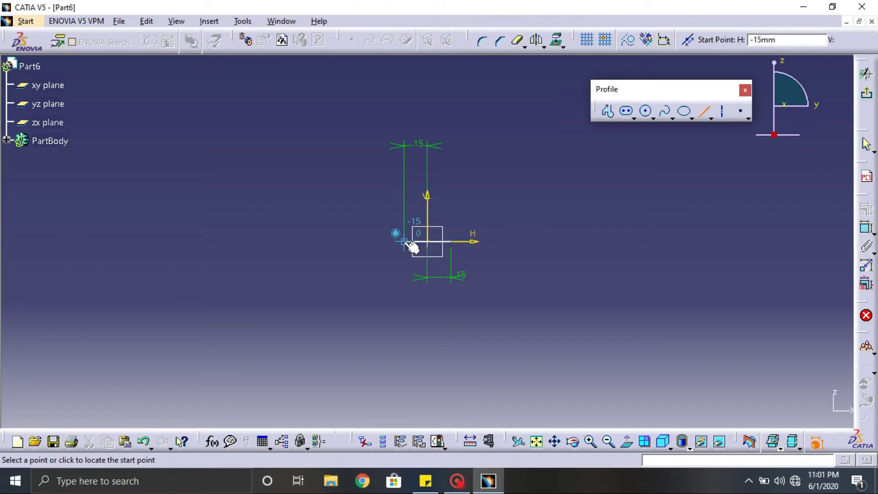
pyautogui.click(406, 259)
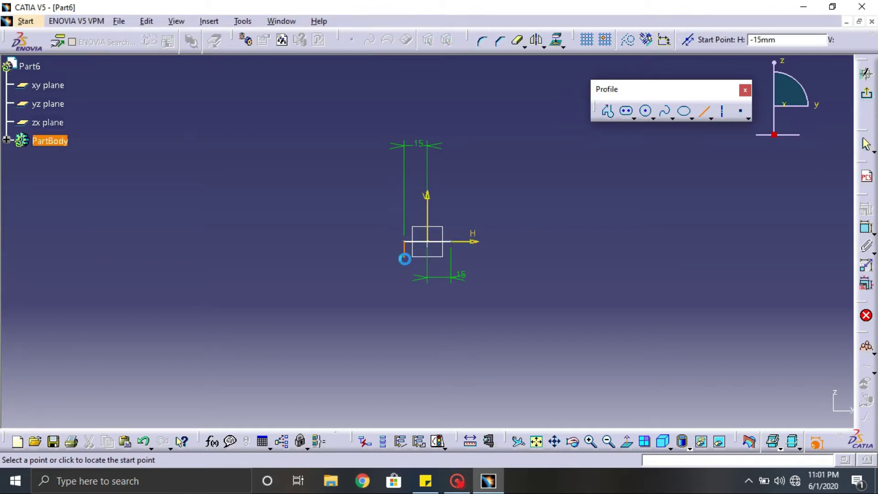
pyautogui.click(406, 258)
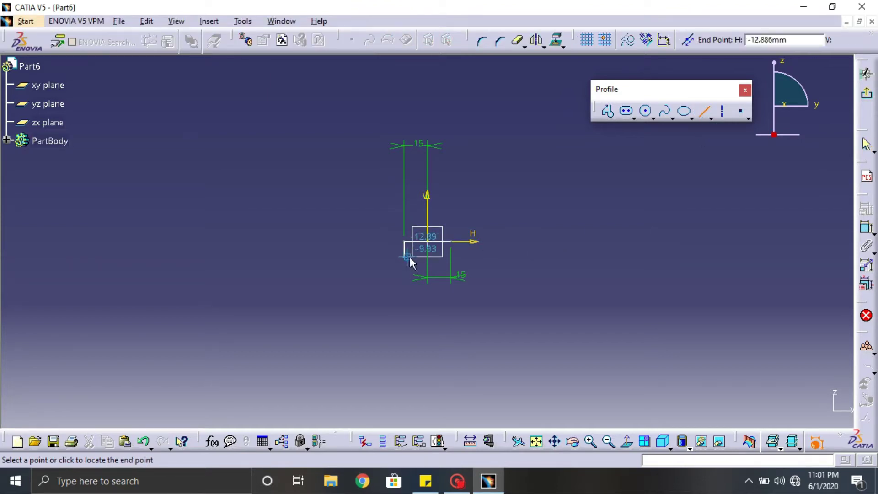
pyautogui.click(453, 259)
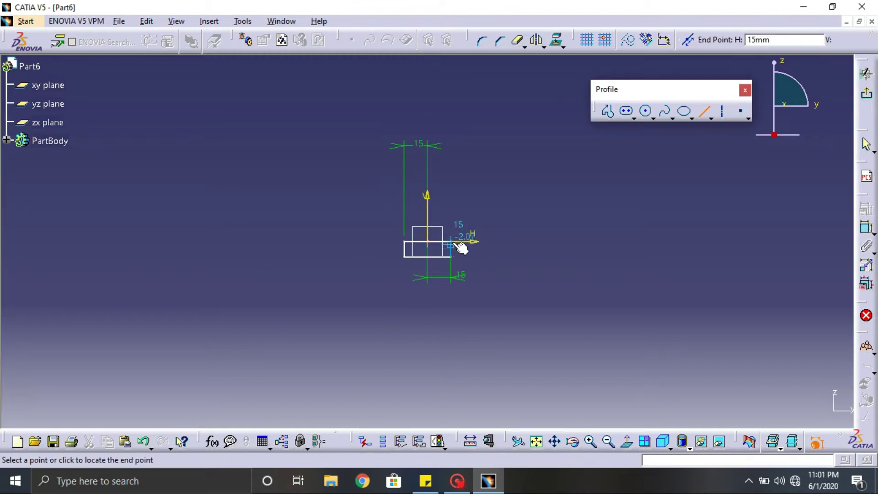
pyautogui.click(451, 242)
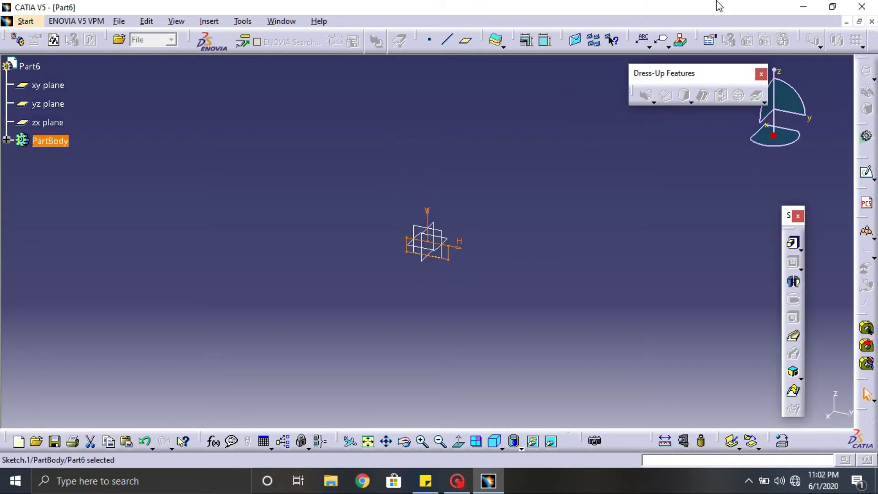
# - Pad the rectangular sketch with a length of 20 mm and mirrored extent
pyautogui.click(793, 242)
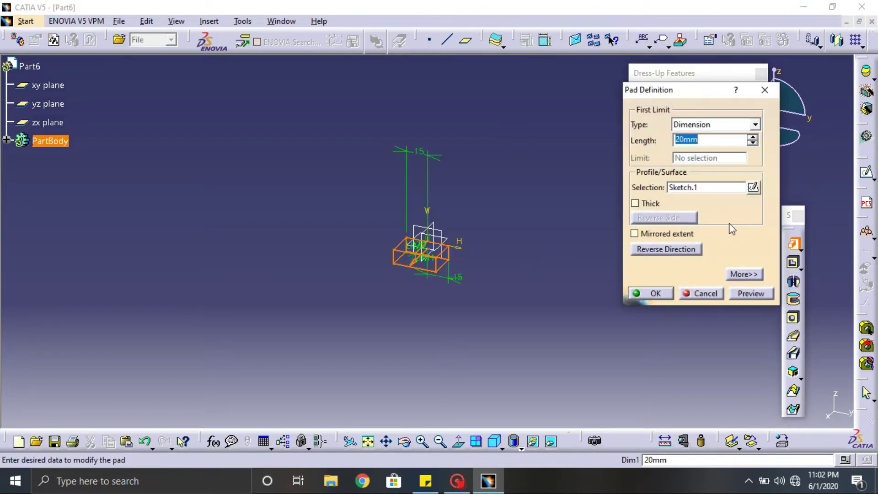
pyautogui.click(640, 233)
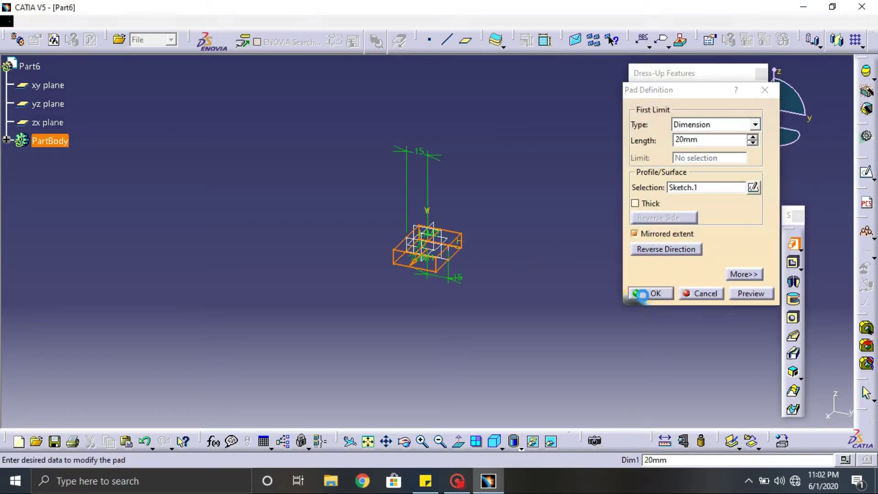
pyautogui.click(649, 293)
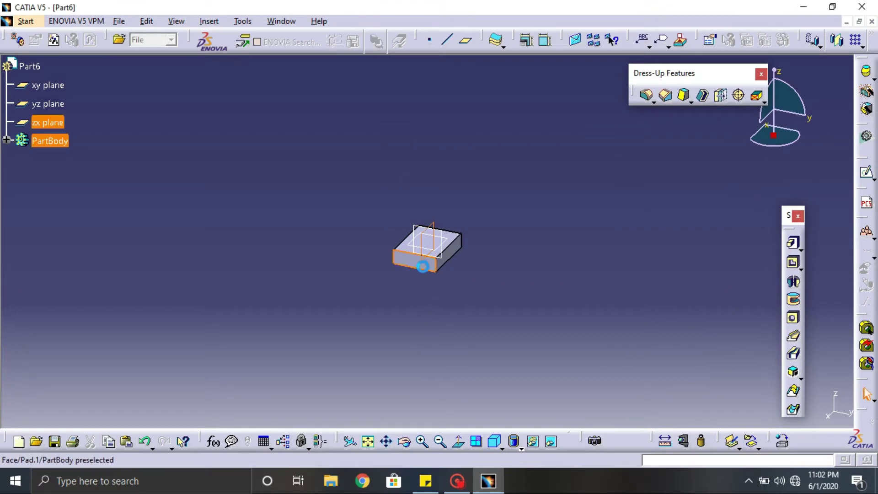
# - Start a sketch on the block's front end face and draw a circle about 35 mm in diameter centred on the vertical axis
pyautogui.click(421, 267)
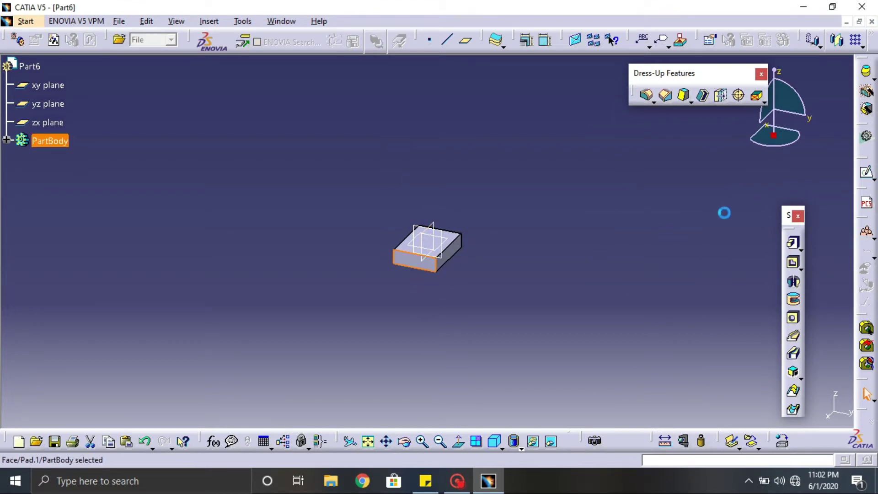
pyautogui.click(866, 171)
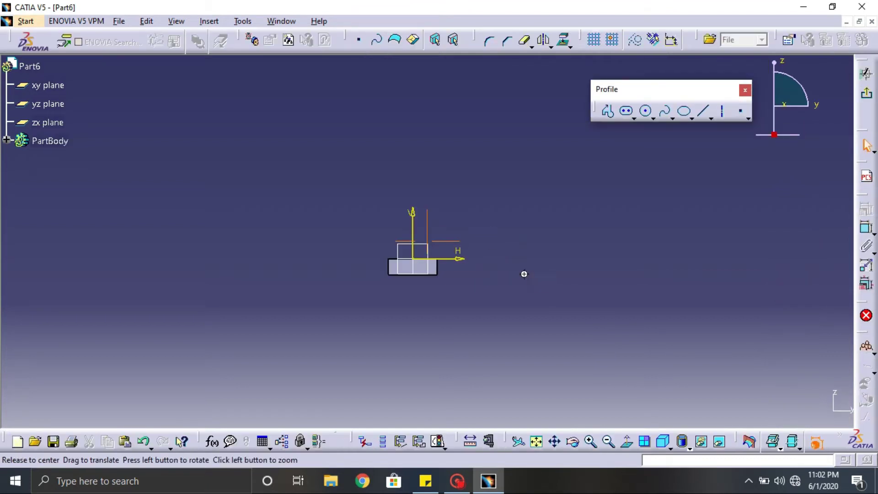
pyautogui.click(645, 111)
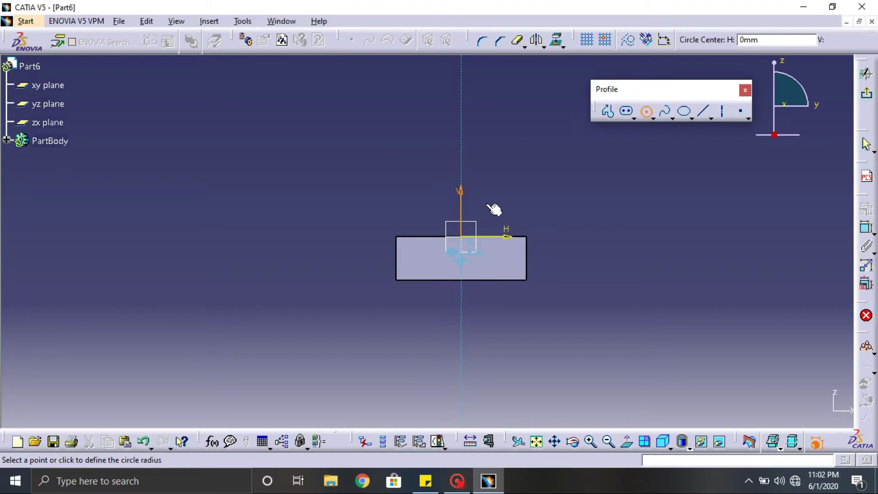
pyautogui.click(494, 191)
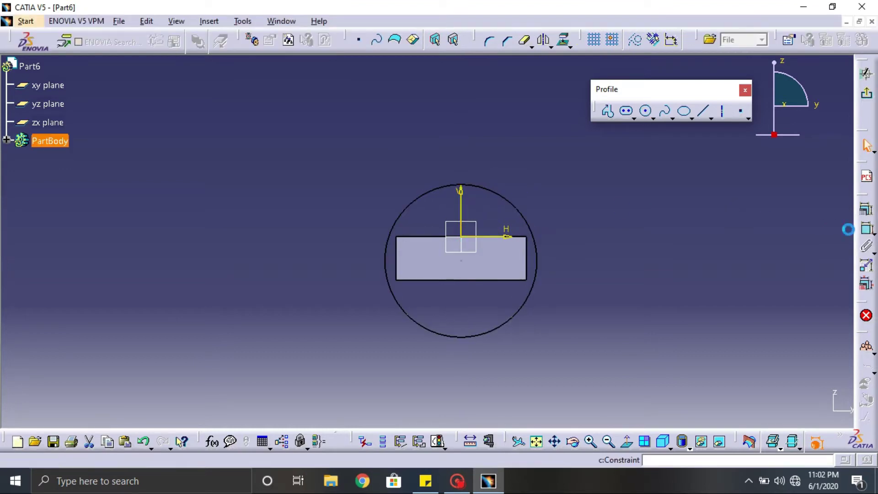
# - Constrain the circle's diameter to 40 mm
pyautogui.click(780, 232)
pyautogui.doubleClick(781, 230)
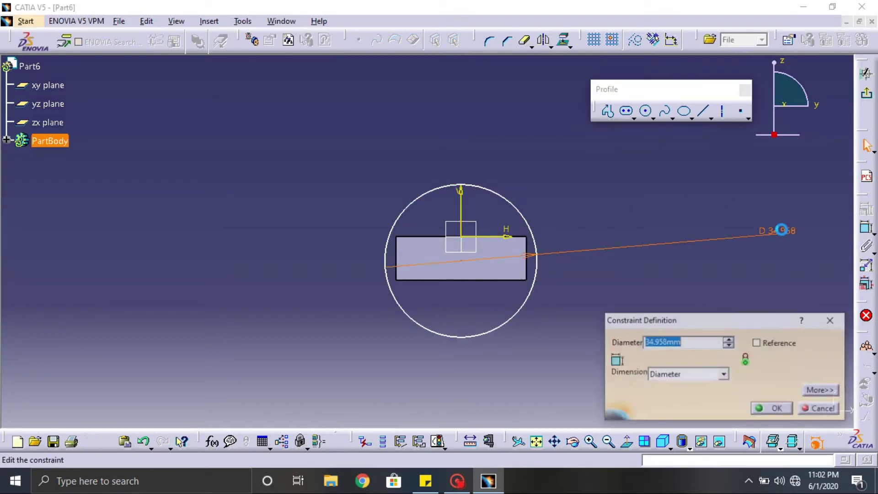
pyautogui.write('40')
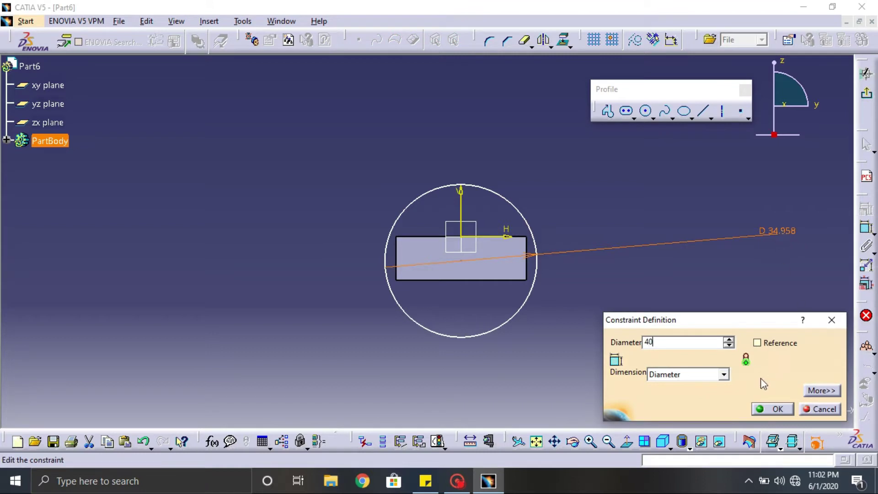
pyautogui.click(771, 408)
pyautogui.click(746, 280)
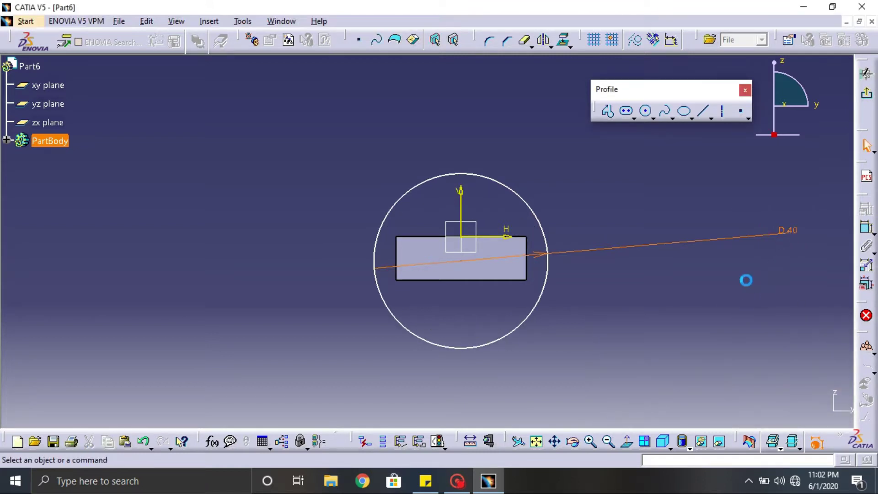
# - Exit the sketch and pad the circle outward by 6 mm to form a disc on the block's end
pyautogui.click(867, 94)
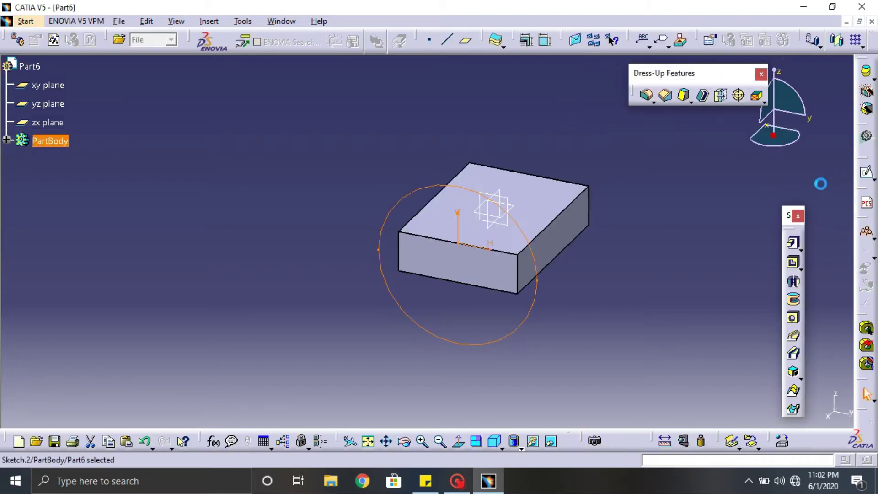
pyautogui.click(793, 243)
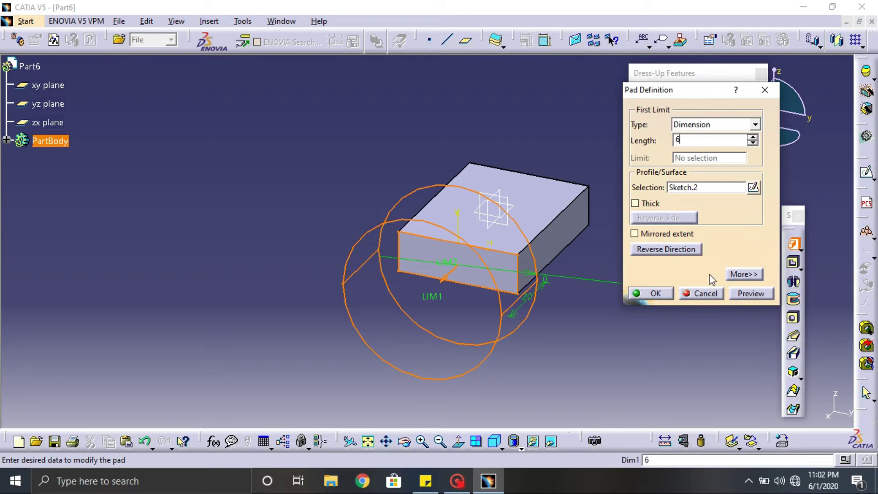
pyautogui.click(658, 293)
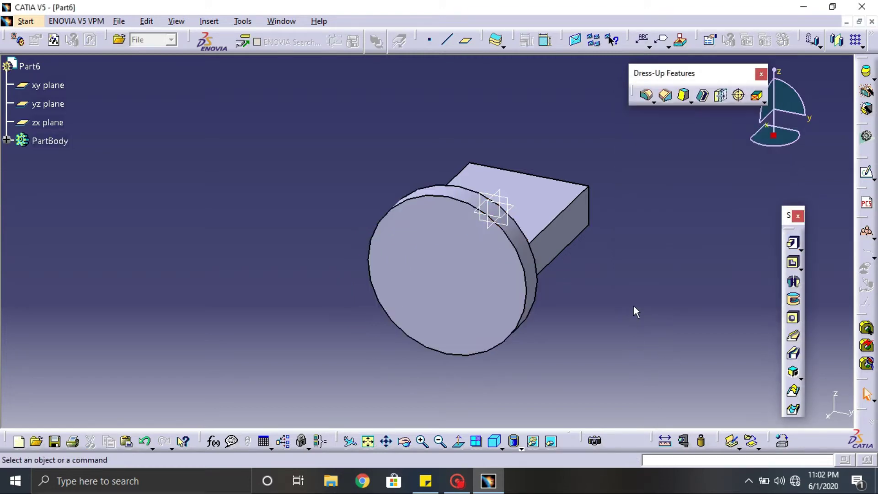
# - Start a sketch on the block's long side face and draw a circle about 3.8 mm in diameter, centred about 8.8 mm along H
pyautogui.moveTo(633, 305); pyautogui.dragTo(465, 210, button='middle')
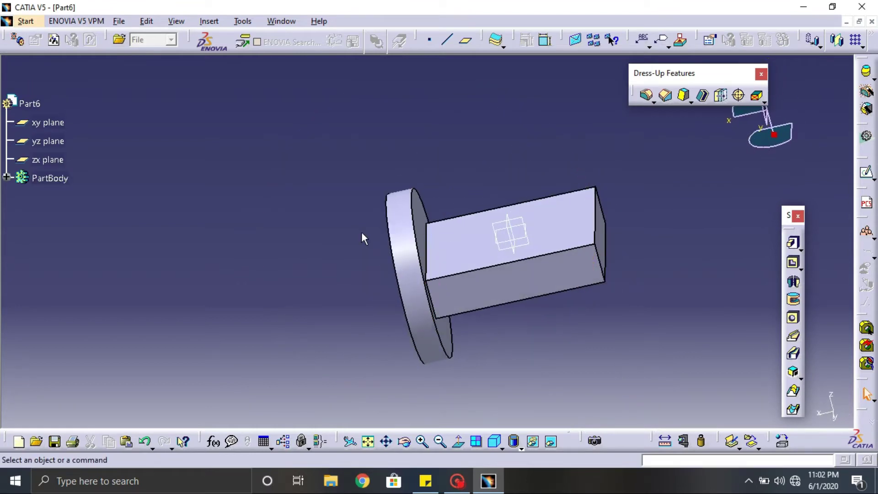
pyautogui.moveTo(363, 238); pyautogui.dragTo(534, 294, button='middle')
pyautogui.click(533, 294)
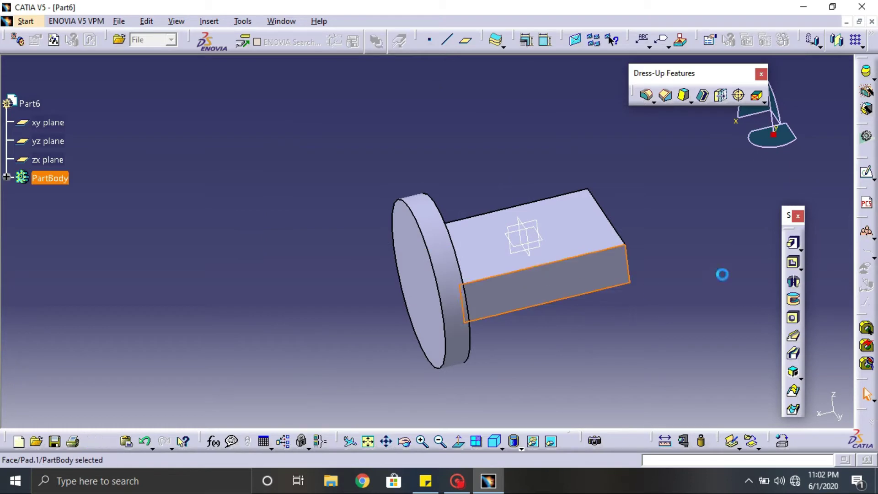
pyautogui.click(868, 173)
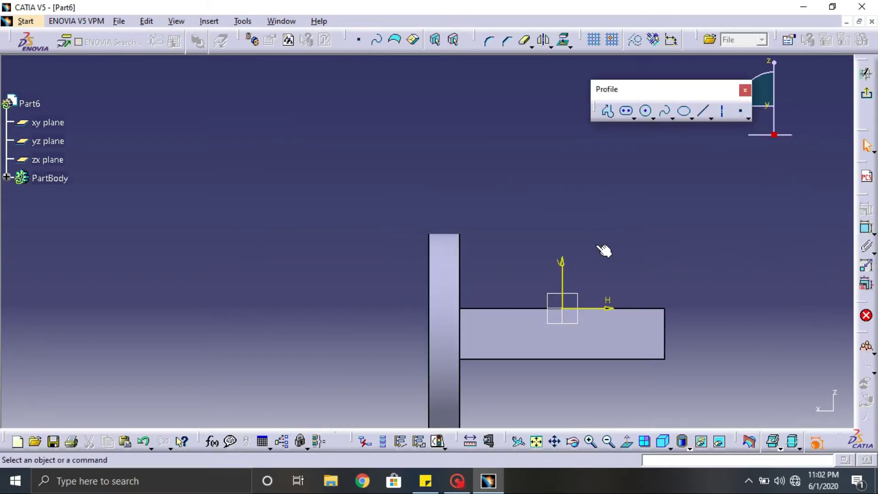
pyautogui.moveTo(604, 250); pyautogui.dragTo(487, 146, button='middle')
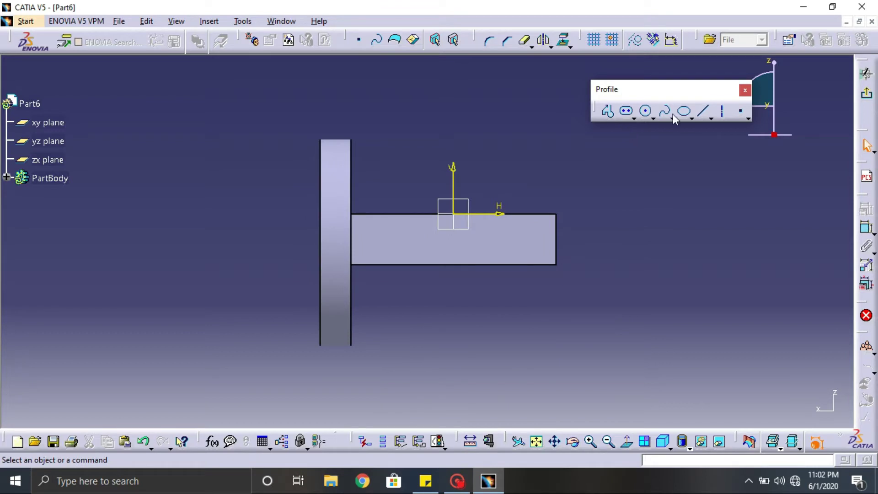
pyautogui.click(647, 112)
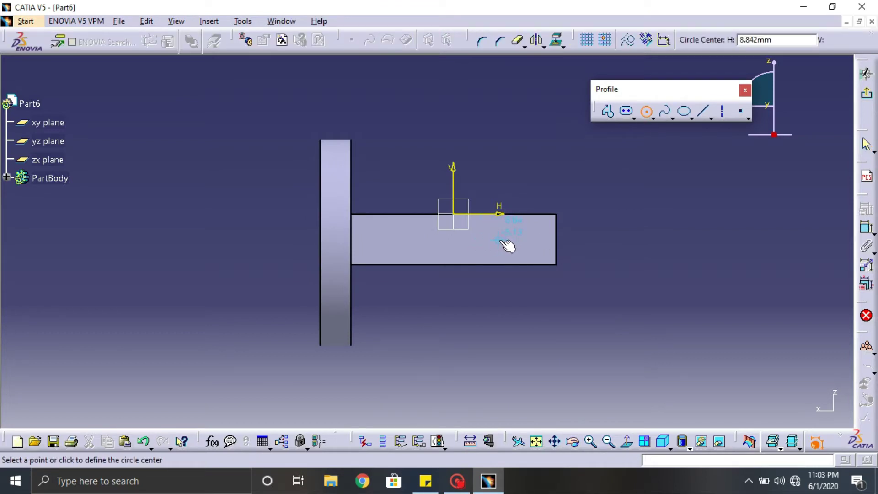
pyautogui.click(499, 241)
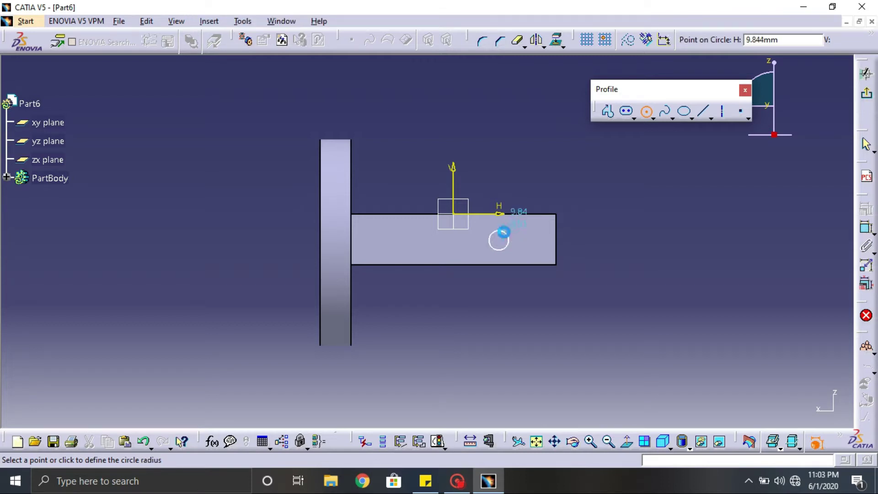
pyautogui.click(503, 232)
# - Constrain the diameter of the circle on the block's side face to 5 mm
pyautogui.click(866, 228)
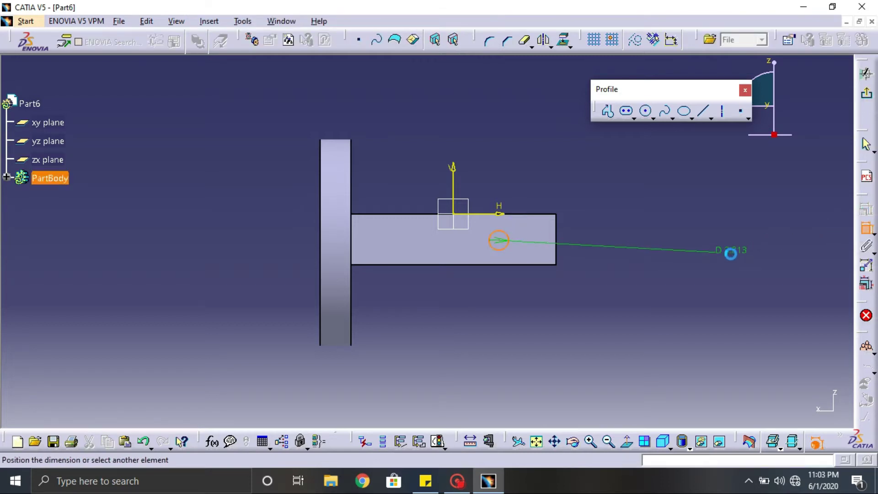
pyautogui.click(731, 255)
pyautogui.doubleClick(740, 251)
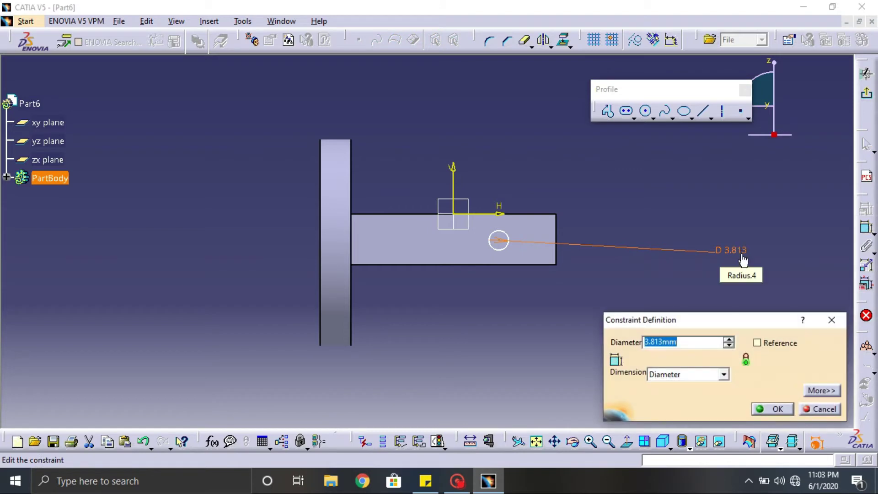
pyautogui.write('5')
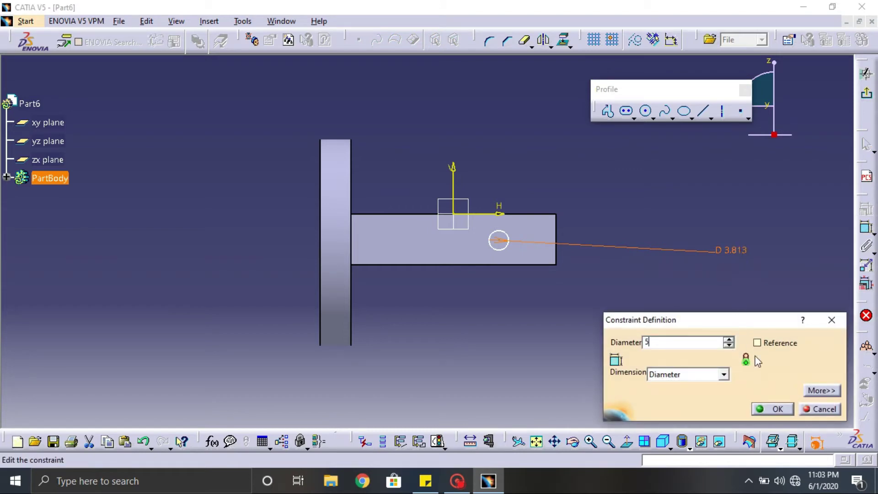
pyautogui.click(772, 407)
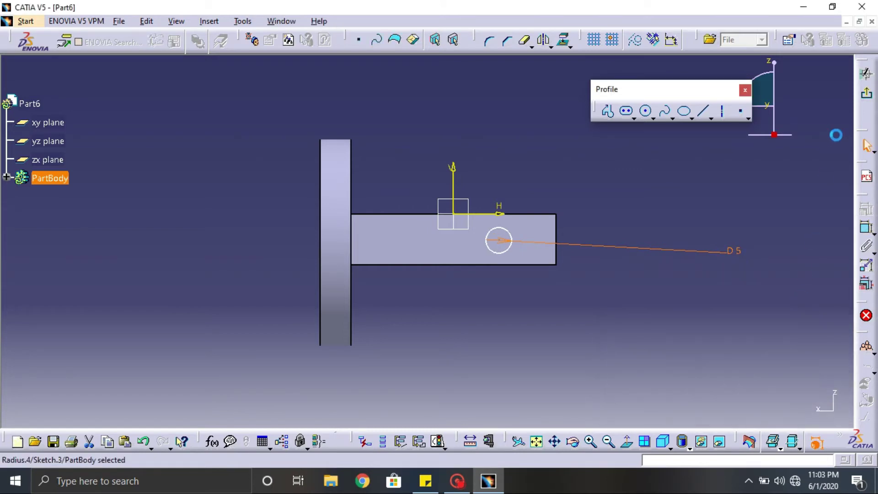
# - Exit the sketch, cut the circle into the block's side as a pocket, and mirror the pocket about the zx plane
pyautogui.click(865, 94)
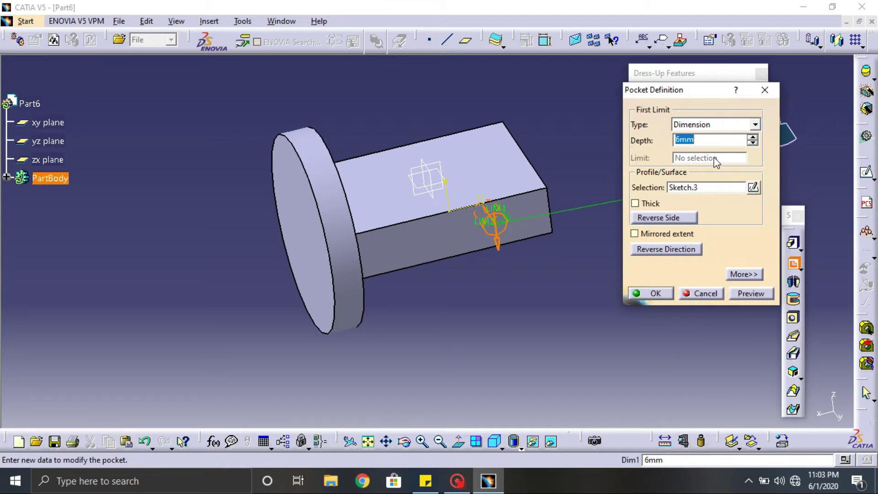
pyautogui.click(656, 293)
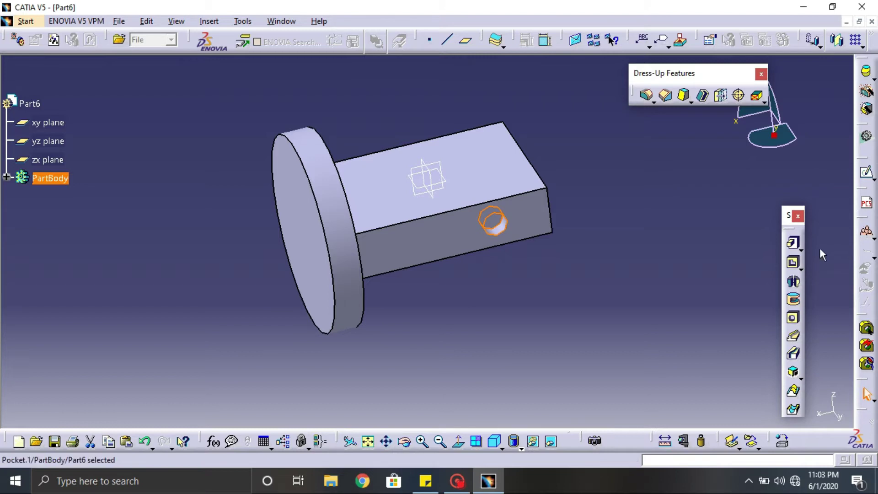
pyautogui.click(837, 40)
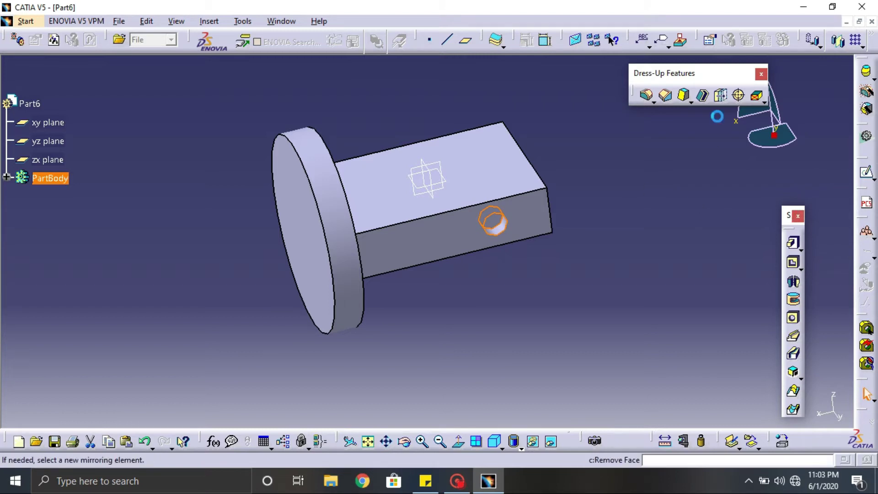
pyautogui.click(446, 171)
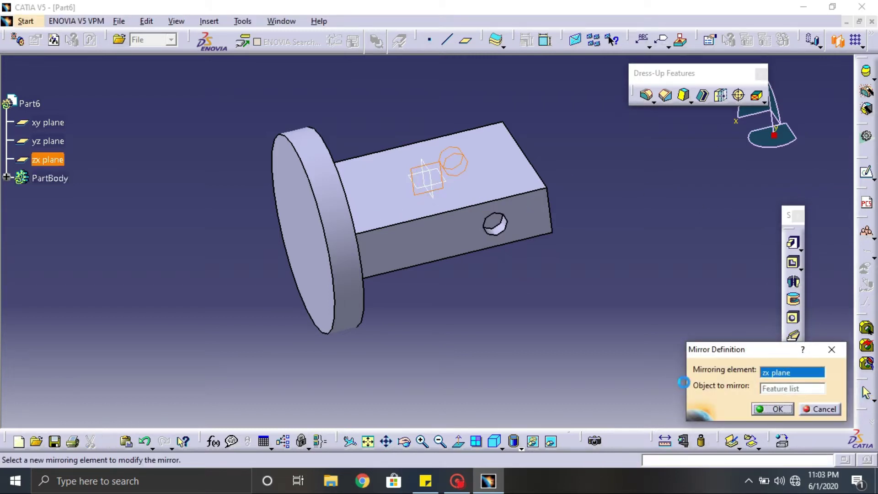
pyautogui.click(762, 412)
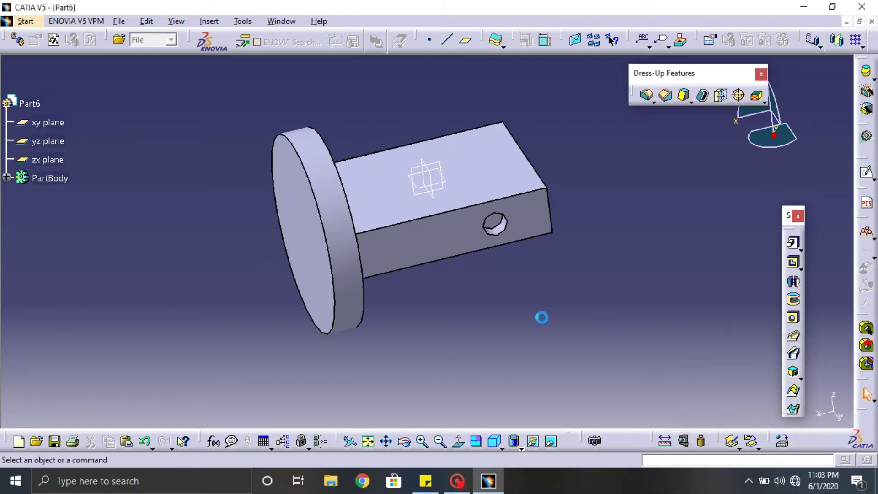
# - Round the edge of the disc's outer flat face with a 3 mm edge fillet
pyautogui.moveTo(325, 244); pyautogui.dragTo(349, 218, button='middle')
pyautogui.click(686, 163)
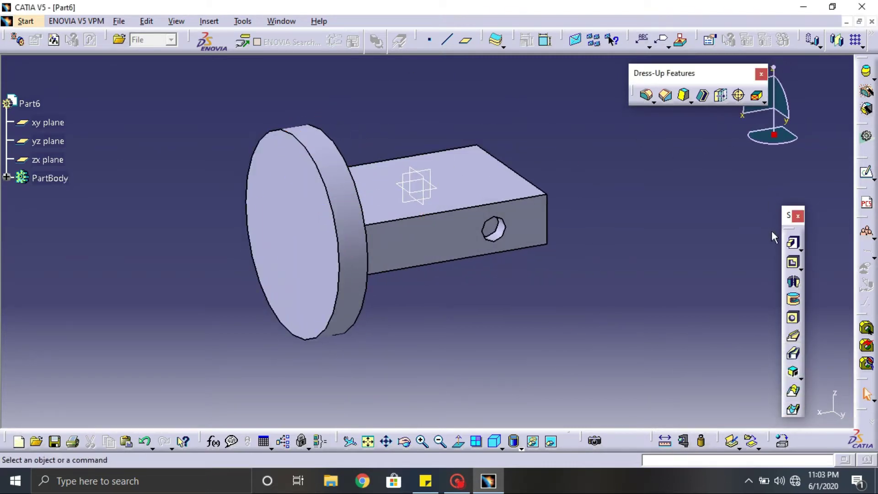
pyautogui.click(646, 95)
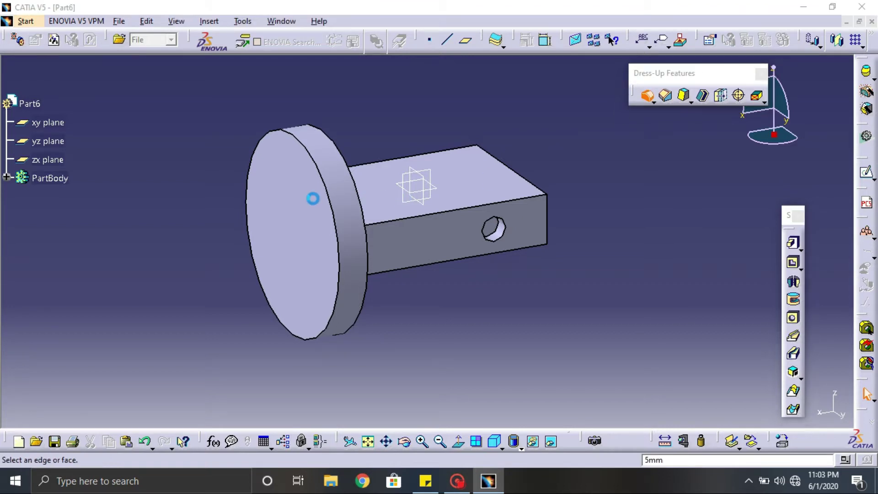
pyautogui.click(314, 195)
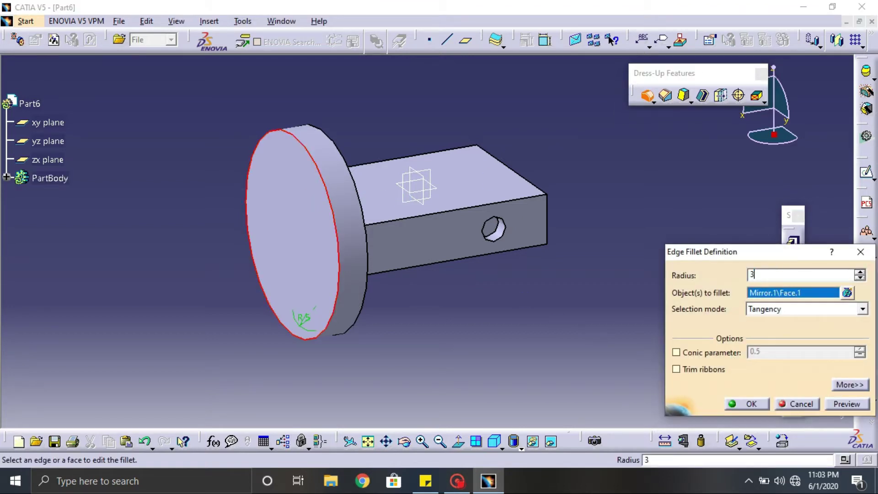
pyautogui.click(753, 404)
pyautogui.click(563, 306)
# - Apply a 1 mm edge fillet to the block's upper long edge above the side hole
pyautogui.moveTo(562, 306); pyautogui.dragTo(471, 325, button='middle')
pyautogui.click(647, 95)
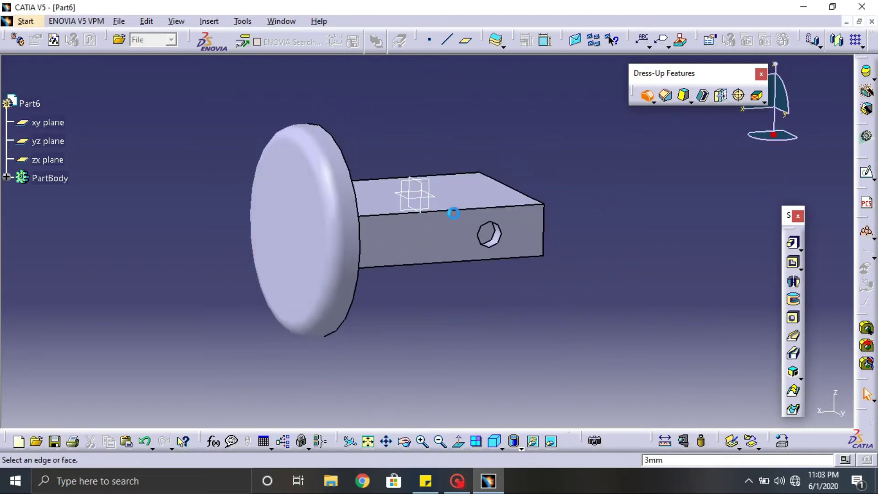
pyautogui.click(480, 209)
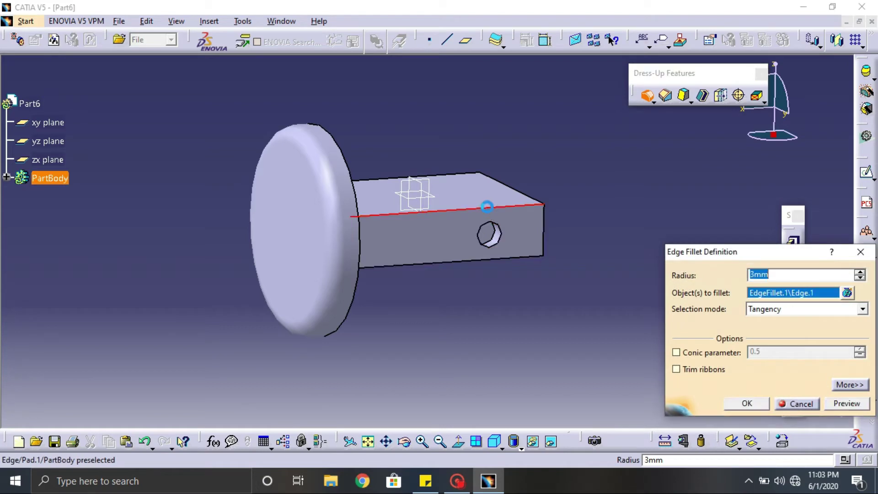
pyautogui.click(860, 278)
pyautogui.click(860, 278)
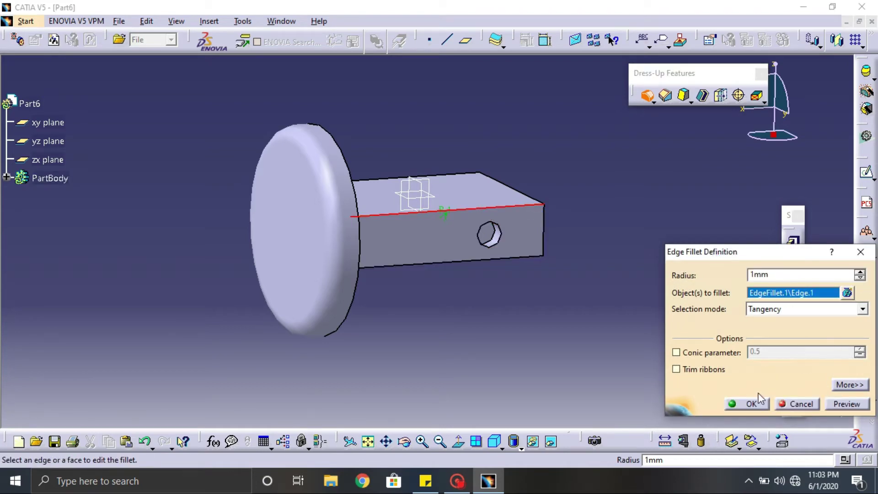
# - Fillet the block's remaining three long edges together with a 1 mm radius
pyautogui.click(646, 95)
pyautogui.click(526, 257)
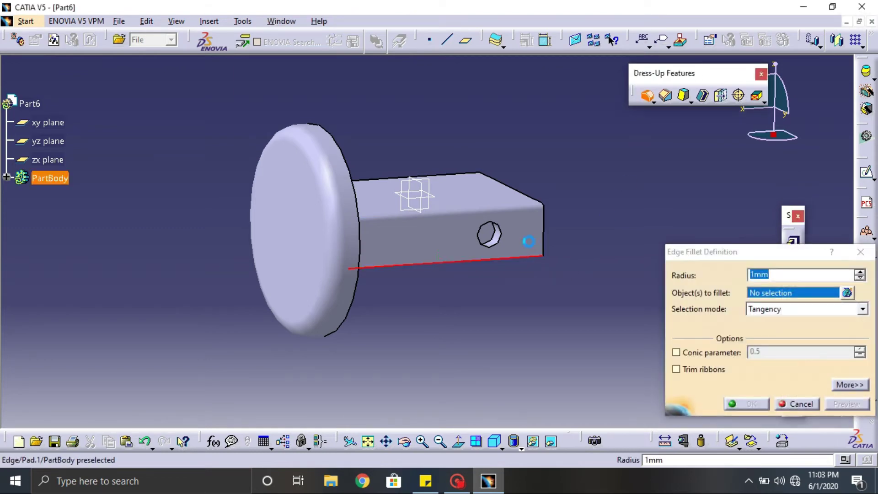
pyautogui.moveTo(407, 200); pyautogui.dragTo(446, 275, button='middle')
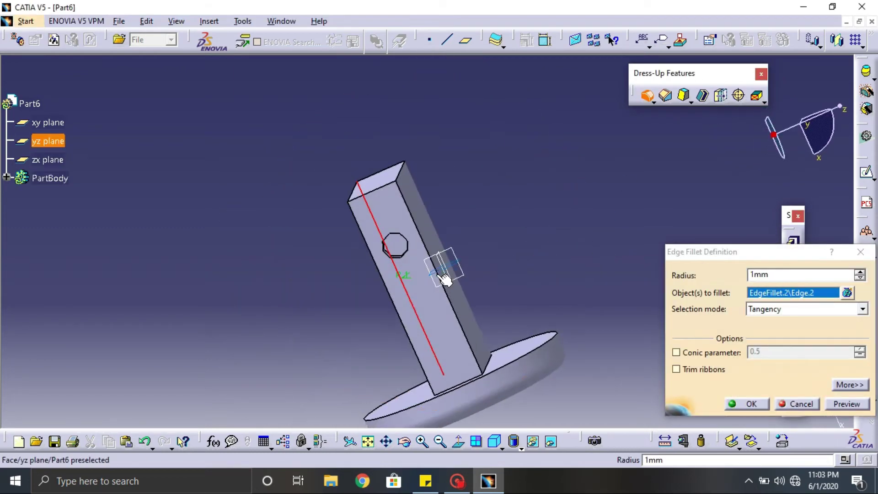
pyautogui.click(457, 316)
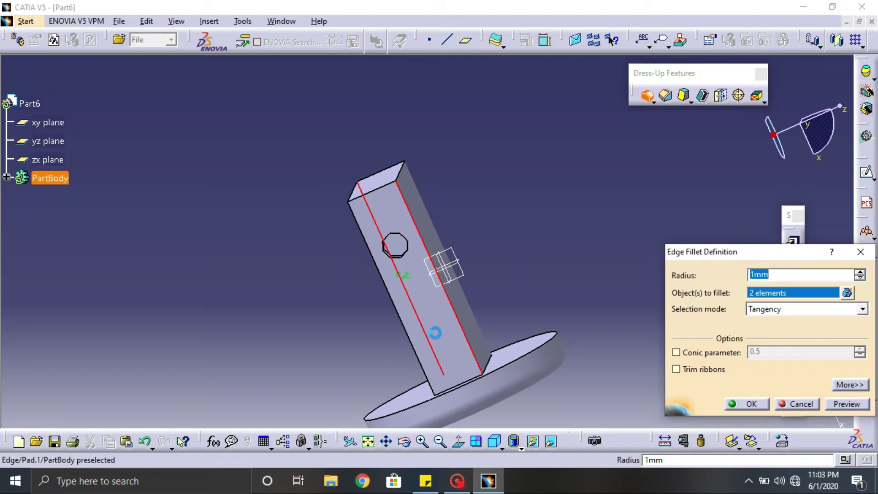
pyautogui.click(407, 340)
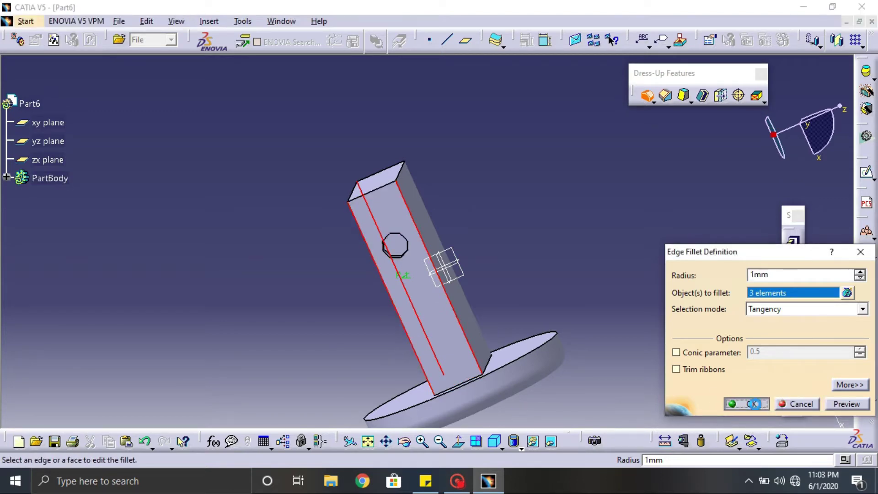
pyautogui.click(754, 403)
pyautogui.click(580, 245)
# - Start a sketch on the disc's outer flat face and draw a circle about 6 mm in diameter at the disc's centre
pyautogui.moveTo(581, 245); pyautogui.dragTo(270, 322, button='middle')
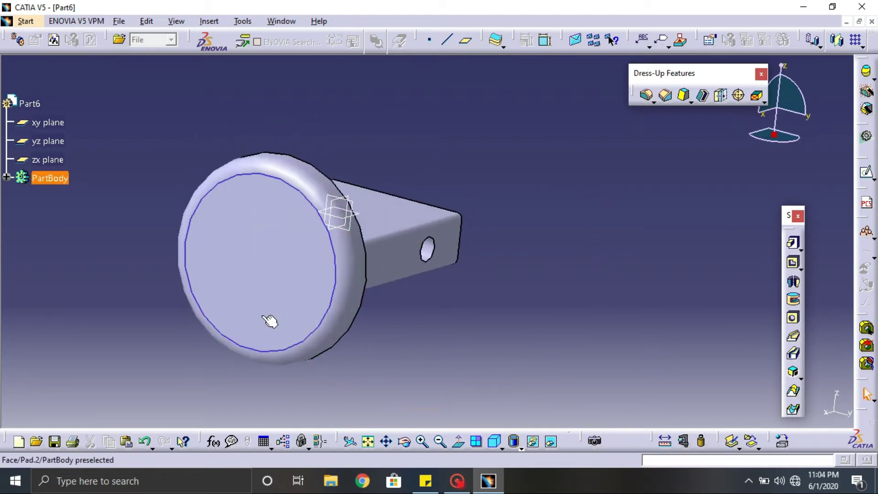
pyautogui.moveTo(291, 267); pyautogui.dragTo(284, 294, button='middle')
pyautogui.click(284, 294)
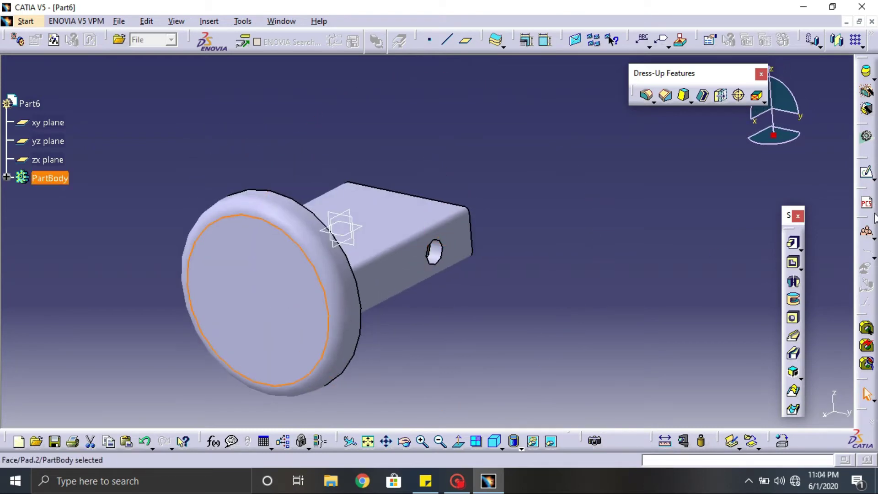
pyautogui.click(866, 176)
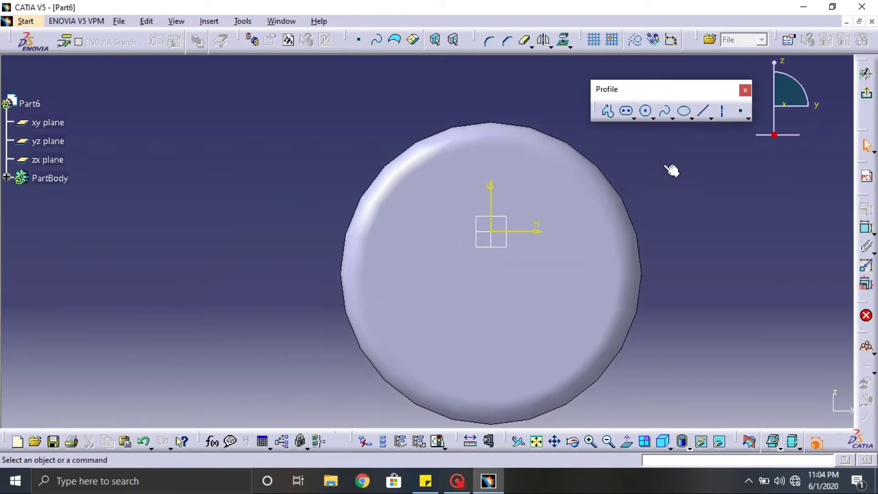
pyautogui.click(648, 113)
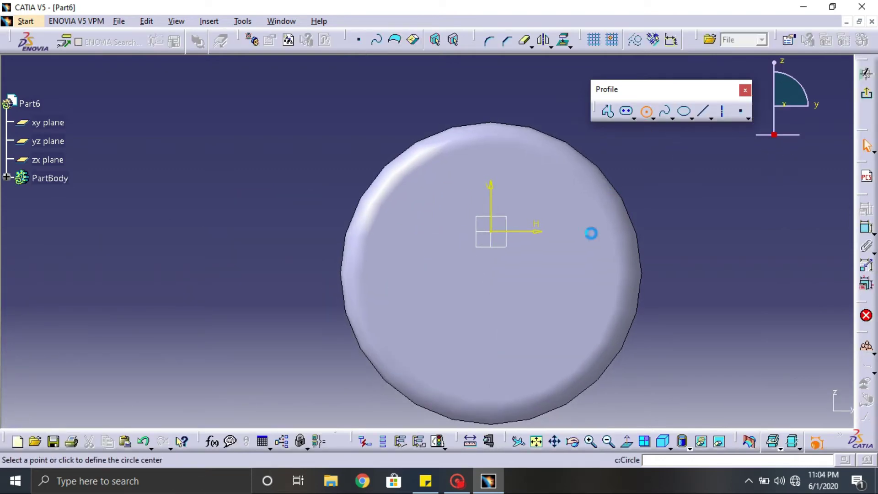
pyautogui.click(491, 272)
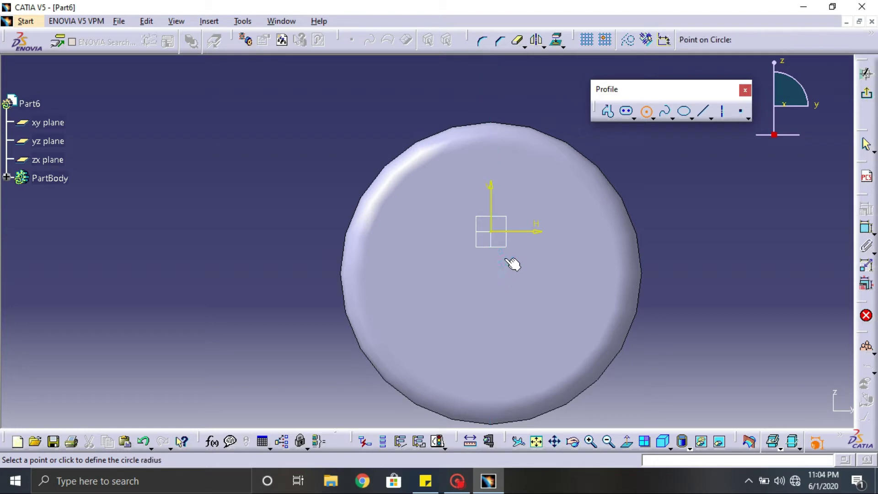
pyautogui.click(512, 260)
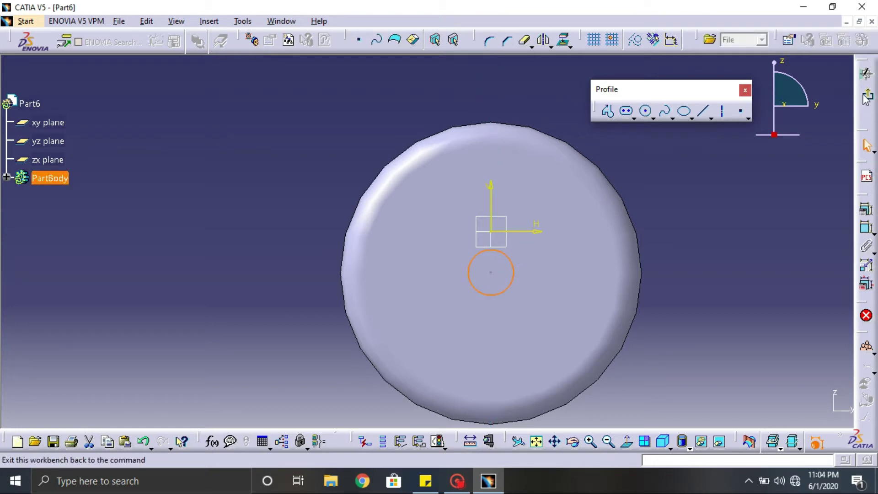
# - Constrain the diameter of the circle on the disc face to 5 mm
pyautogui.click(866, 227)
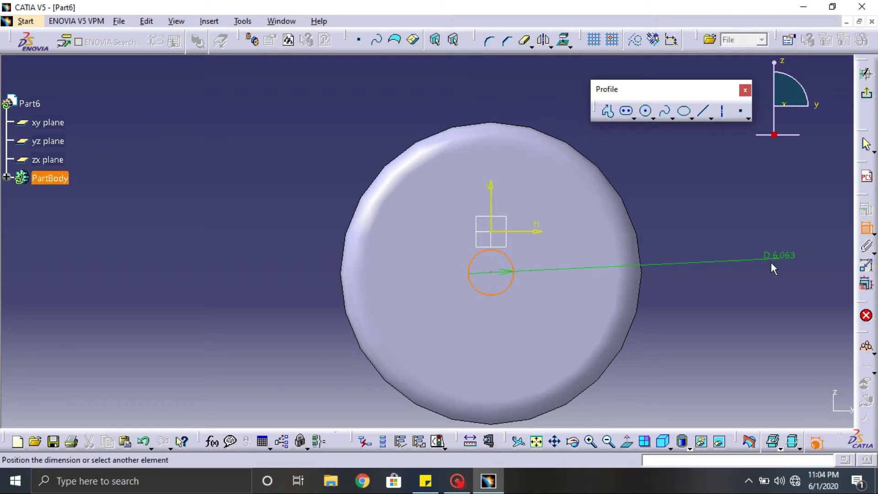
pyautogui.click(788, 259)
pyautogui.doubleClick(783, 255)
pyautogui.write('5')
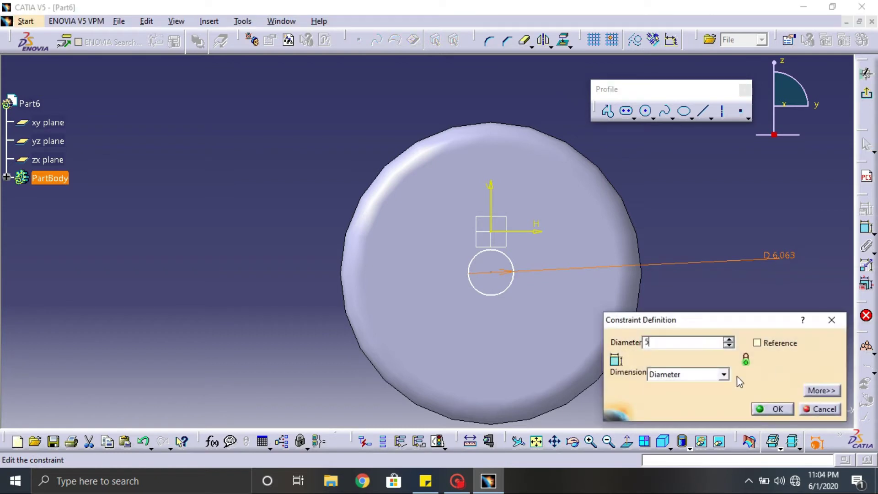
pyautogui.click(764, 408)
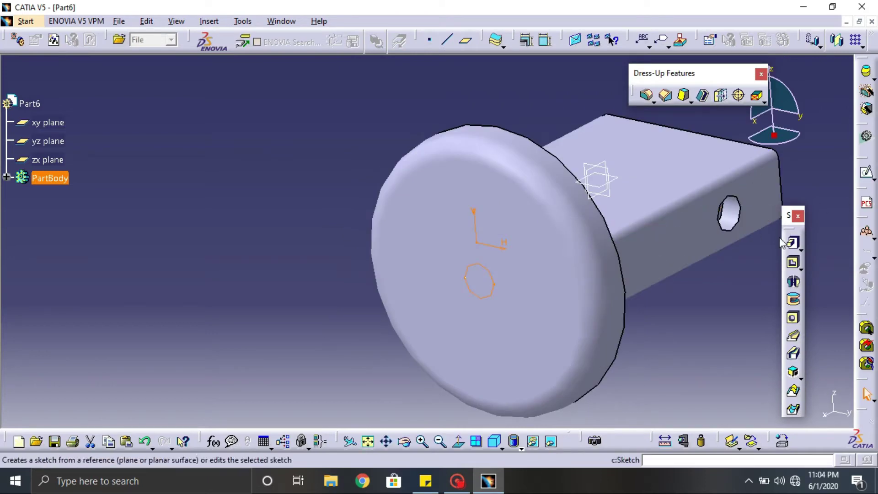
# - Cut the disc face's circle as a pocket 3 mm deep
pyautogui.click(793, 263)
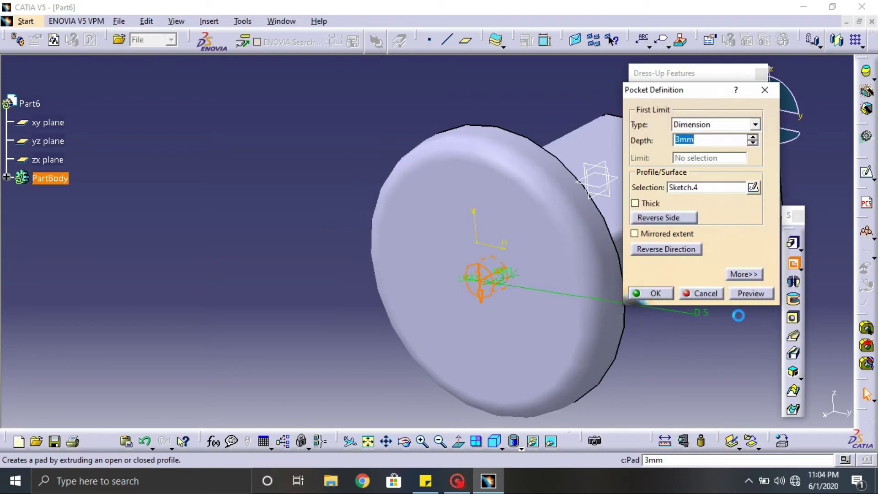
pyautogui.press('Return')
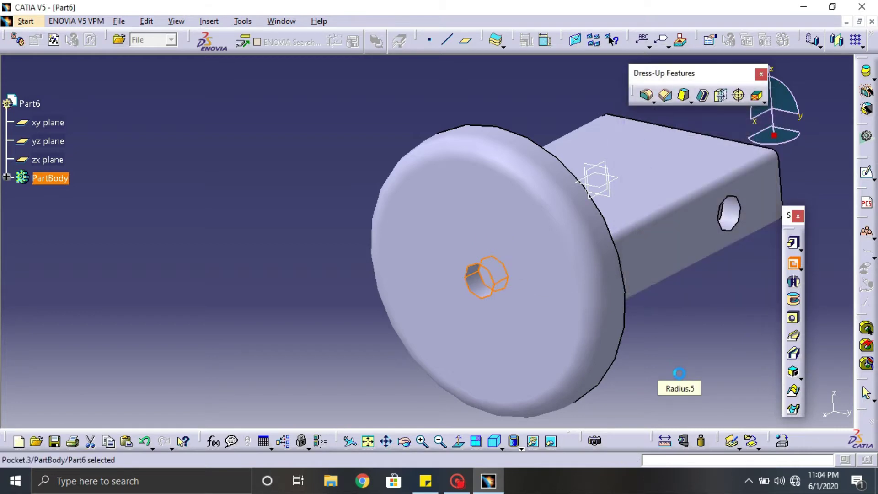
pyautogui.moveTo(525, 325); pyautogui.dragTo(542, 344, button='middle')
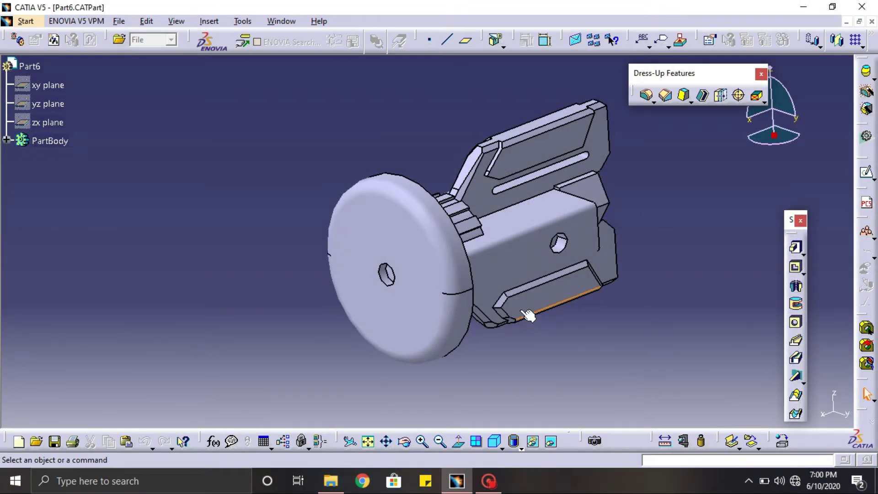
pyautogui.moveTo(524, 313); pyautogui.dragTo(268, 231, button='middle')
pyautogui.moveTo(471, 270); pyautogui.dragTo(492, 244, button='middle')
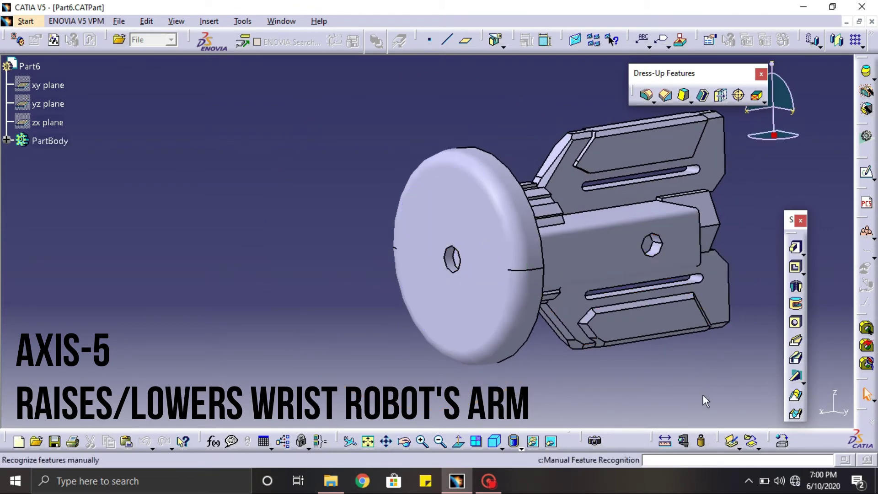
pyautogui.moveTo(704, 395)
pyautogui.mouseDown(button='middle')
pyautogui.moveTo(682, 402)
pyautogui.moveTo(708, 398)
pyautogui.mouseUp(button='middle')
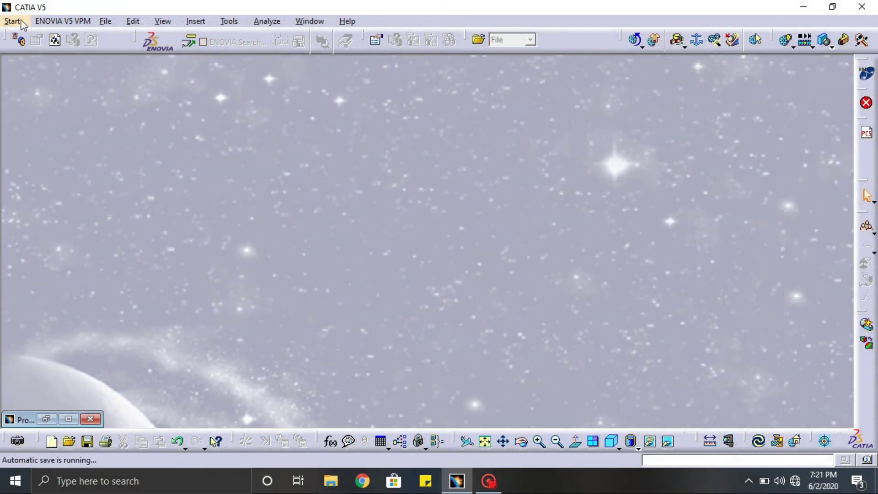
# - Create a new part named Part7 with hybrid design enabled
pyautogui.click(12, 21)
pyautogui.click(187, 52)
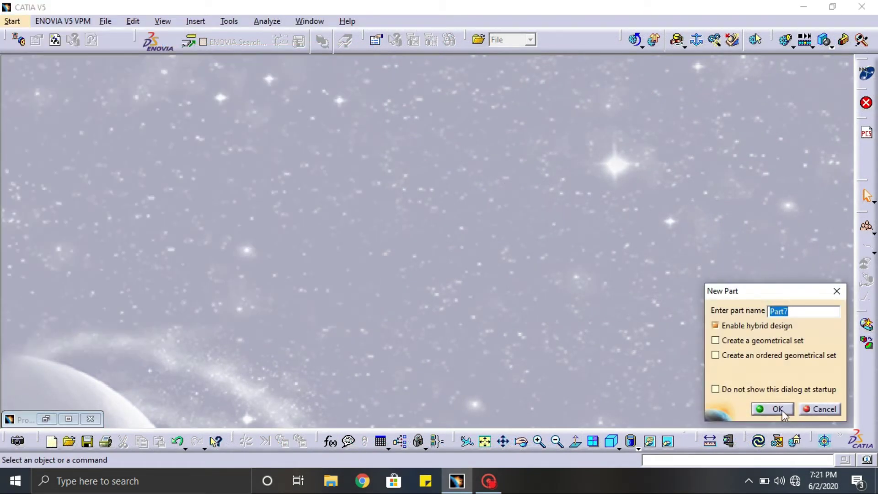
pyautogui.press('Return')
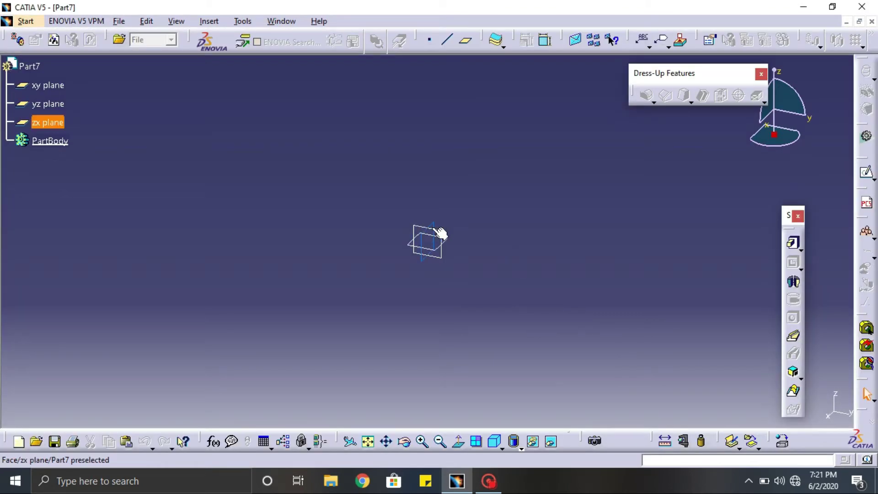
# - Start a sketch on the yz plane and draw a circle about 69 mm in diameter centred on the origin
pyautogui.click(442, 230)
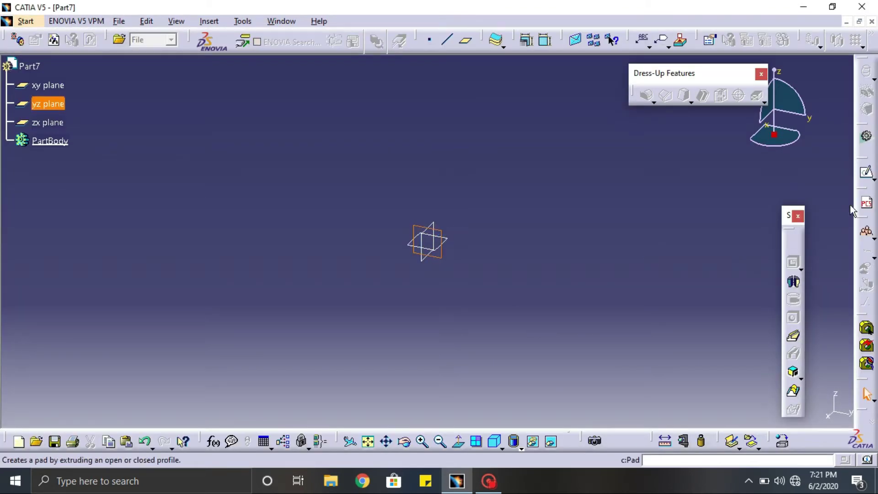
pyautogui.click(867, 173)
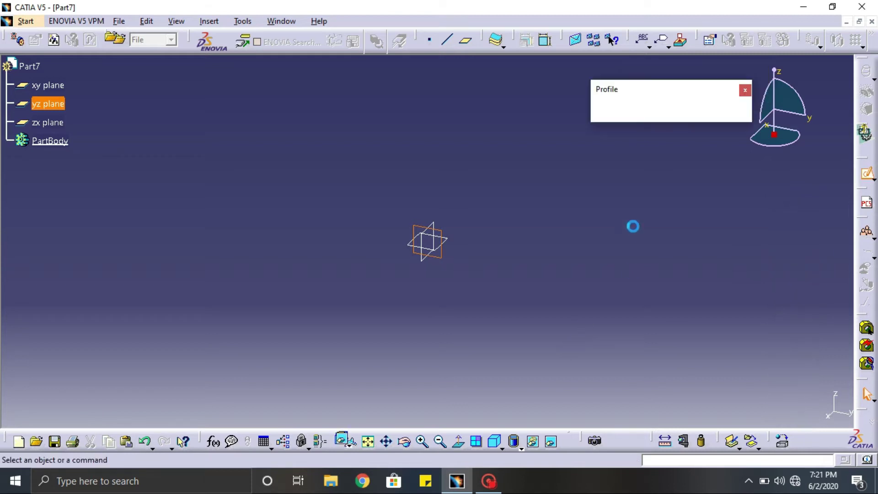
pyautogui.click(646, 111)
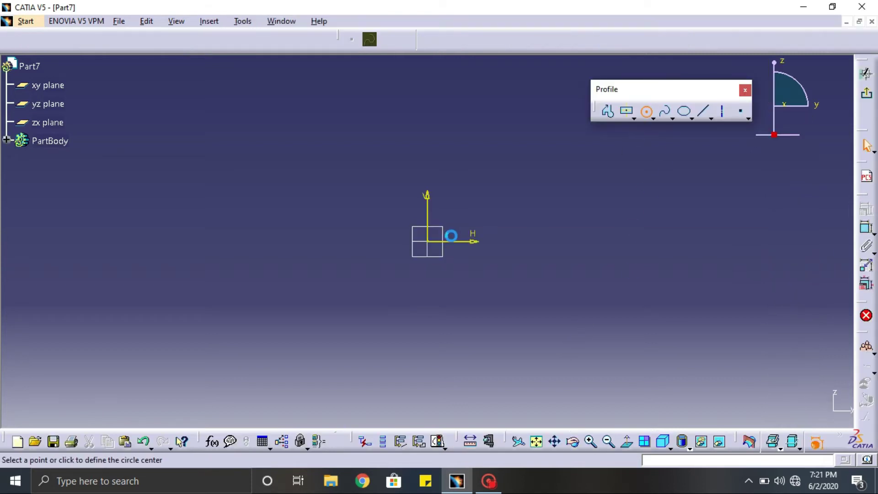
pyautogui.click(428, 242)
pyautogui.click(450, 194)
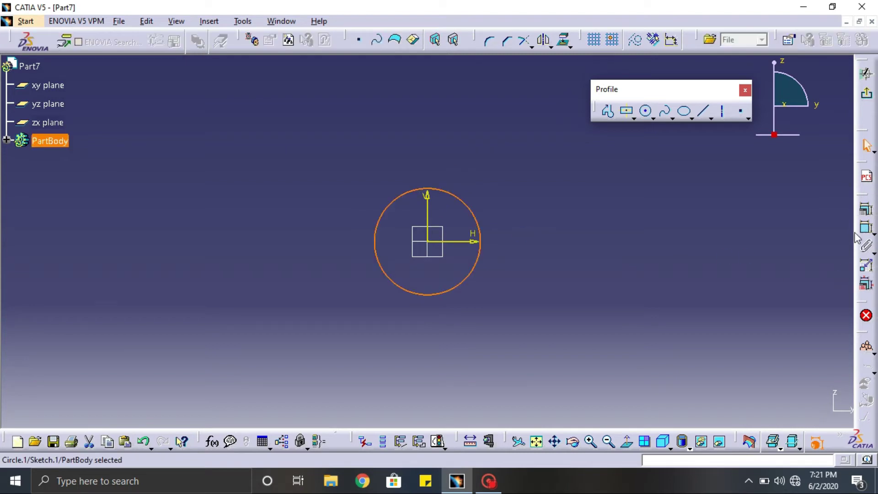
# - Constrain the diameter of the circle on the yz plane to 40 mm
pyautogui.click(865, 228)
pyautogui.click(658, 261)
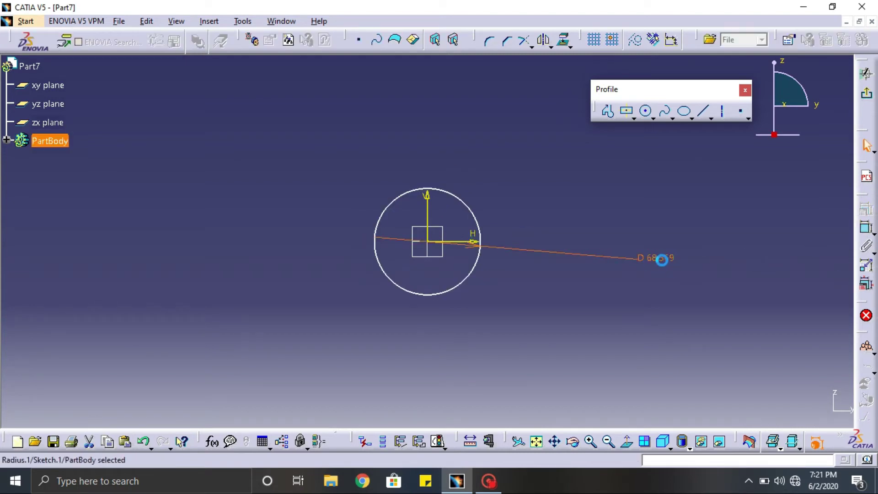
pyautogui.doubleClick(662, 260)
pyautogui.write('4')
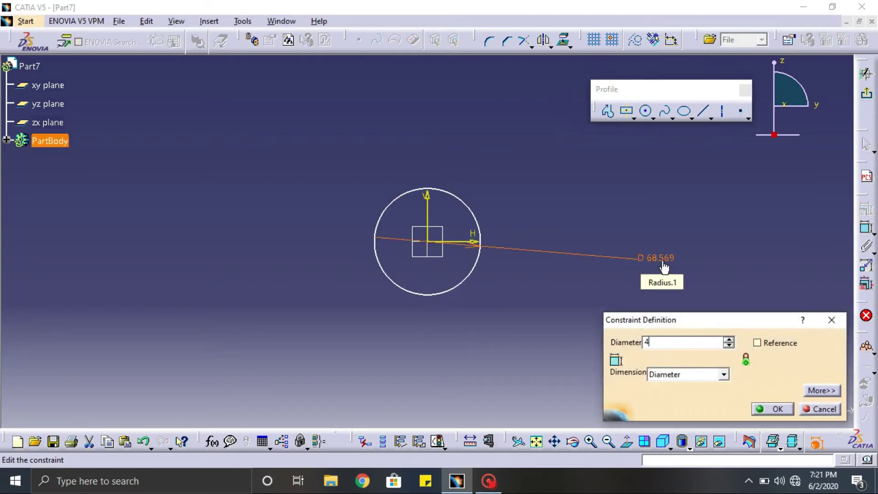
pyautogui.write('0')
pyautogui.click(769, 410)
# - Finish the sketch and extrude the 40 mm circle as a pad 20 mm long
pyautogui.moveTo(612, 279); pyautogui.dragTo(604, 191, button='middle')
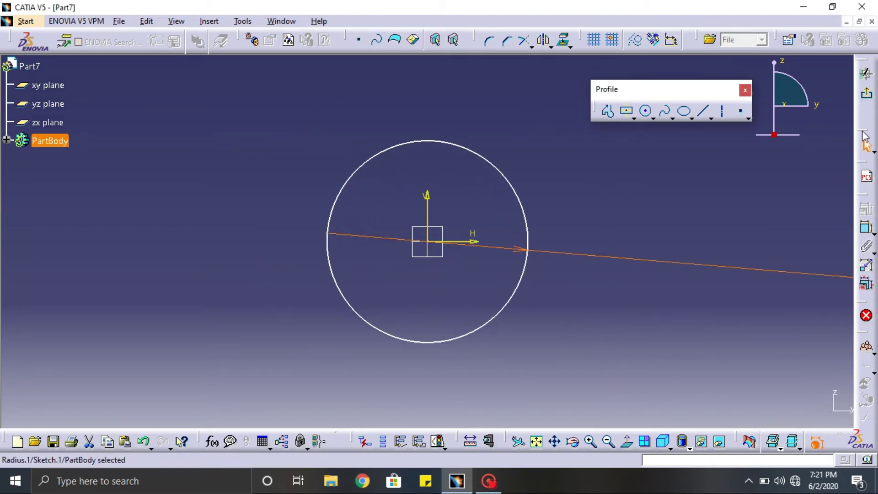
pyautogui.click(871, 100)
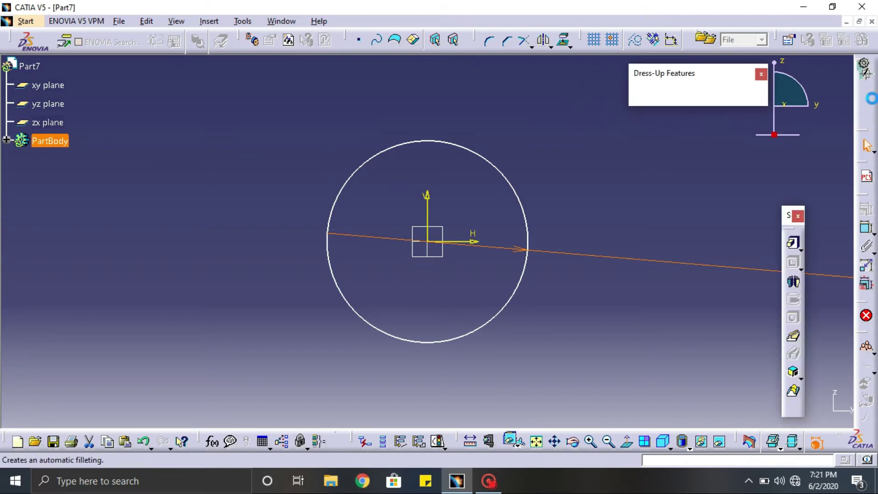
pyautogui.click(788, 243)
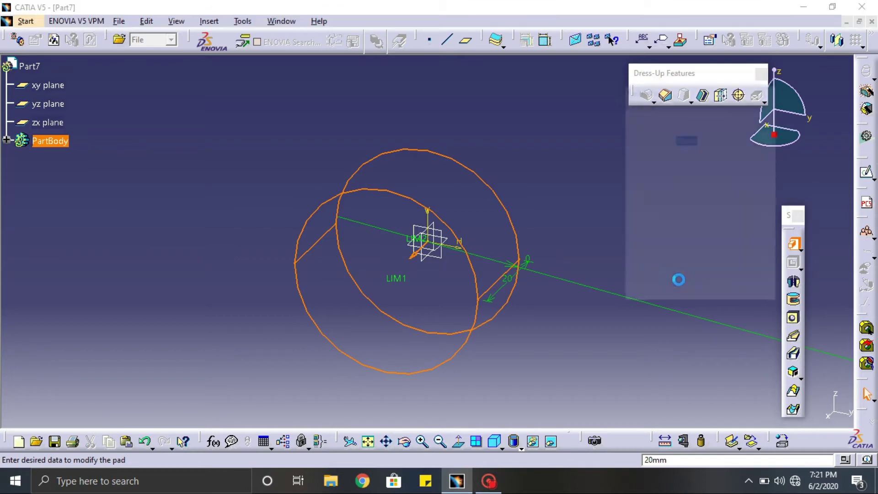
pyautogui.click(654, 299)
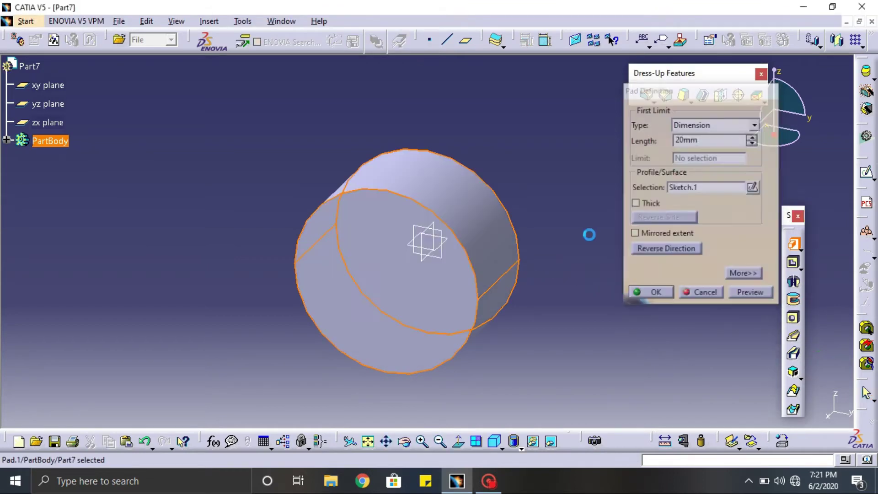
# - Fillet the disc's circular edge on the yz plane side with a 5 mm radius
pyautogui.moveTo(584, 192); pyautogui.dragTo(512, 155, button='middle')
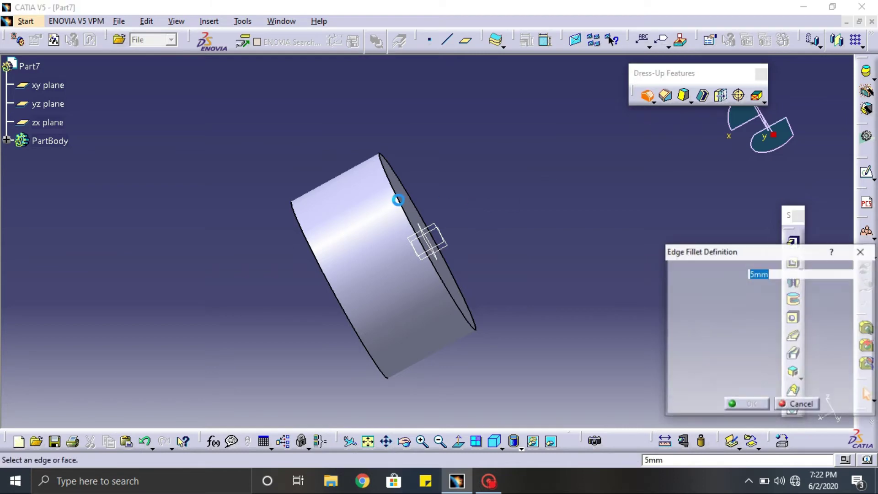
pyautogui.click(399, 198)
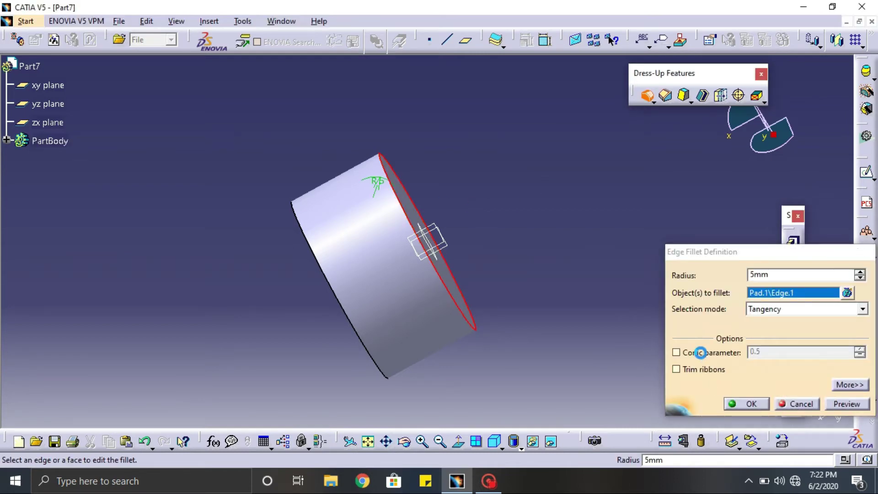
pyautogui.click(750, 404)
# - Start a sketch on the flat face inside the fillet and draw a circle about 7.6 mm in diameter at its centre
pyautogui.moveTo(582, 270); pyautogui.dragTo(492, 278, button='middle')
pyautogui.click(493, 278)
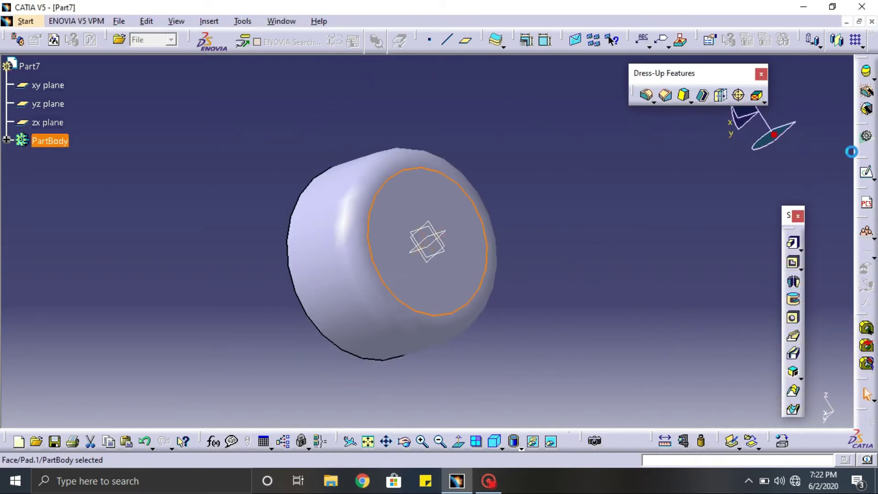
pyautogui.click(866, 173)
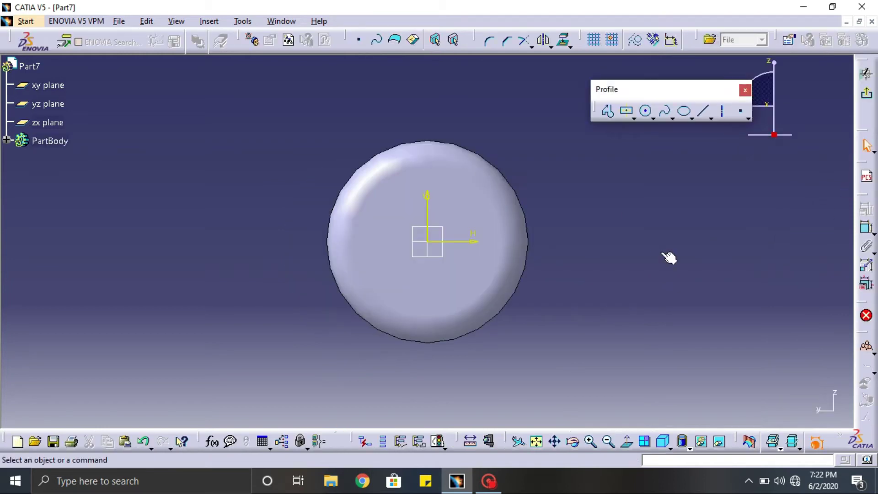
pyautogui.click(644, 114)
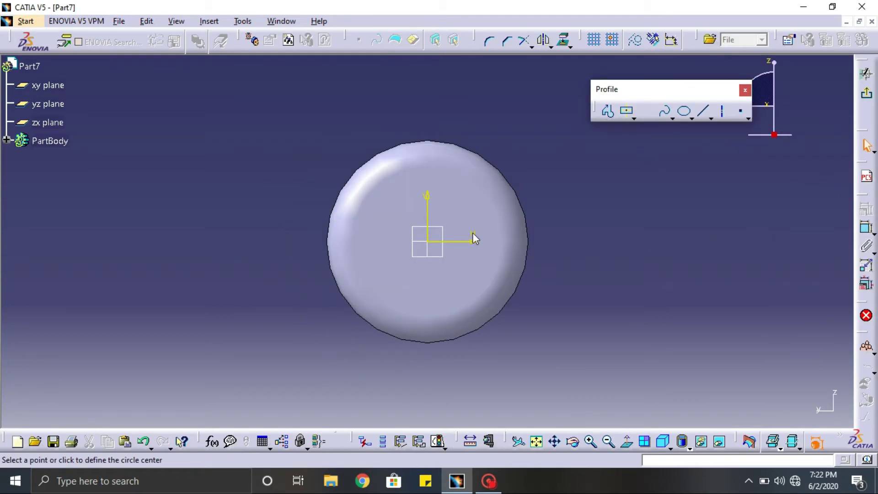
pyautogui.click(443, 229)
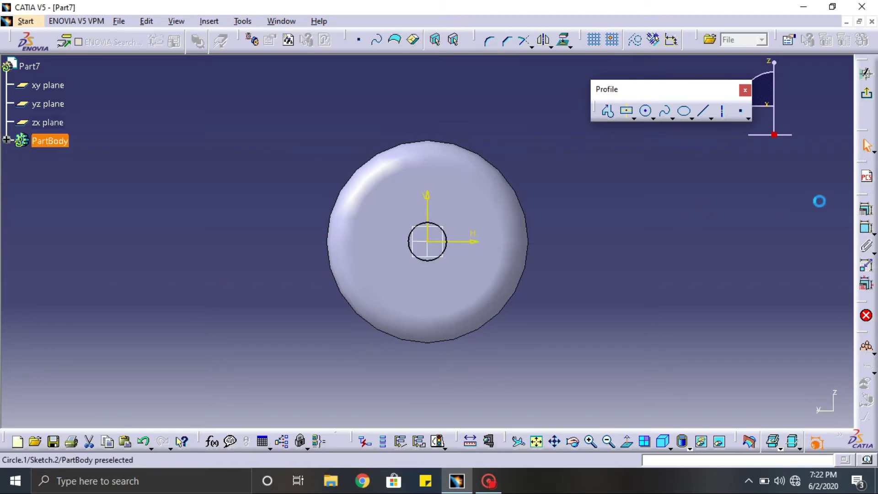
# - Constrain the small circle's diameter to 5 mm and extrude it as a pad outward from the filleted face
pyautogui.click(866, 228)
pyautogui.click(684, 238)
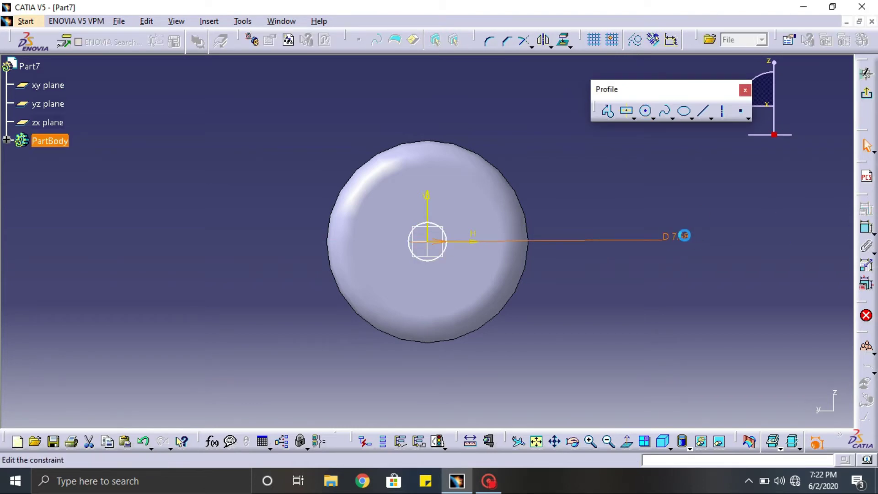
pyautogui.doubleClick(684, 235)
pyautogui.write('5mm')
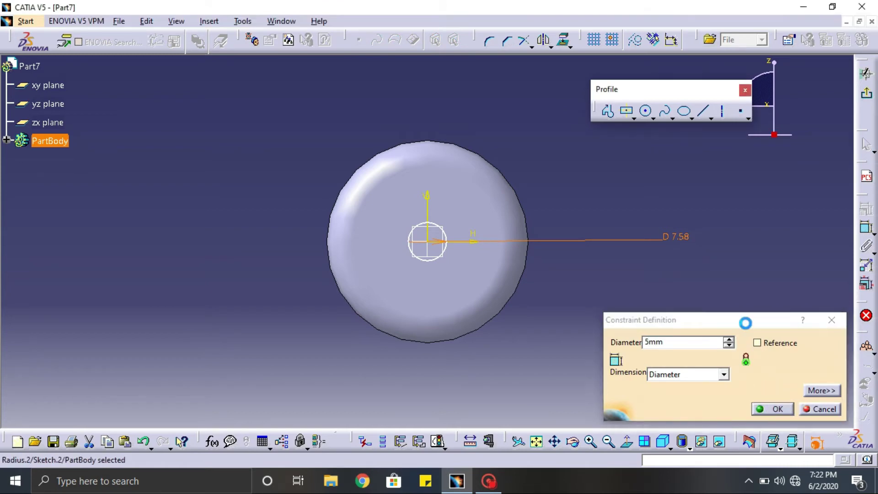
pyautogui.click(778, 408)
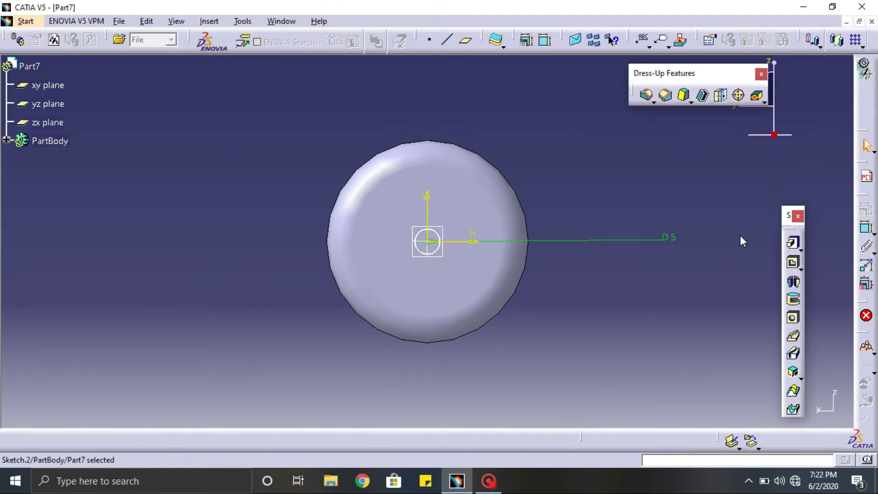
pyautogui.click(794, 245)
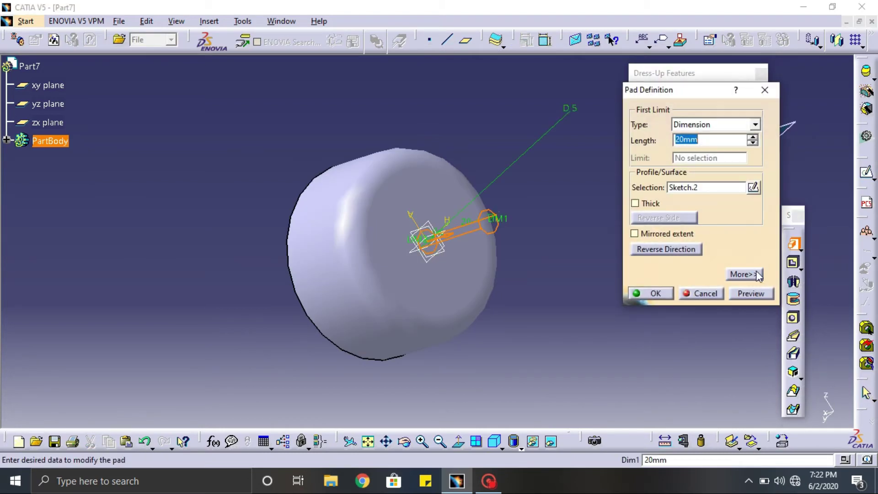
pyautogui.click(666, 295)
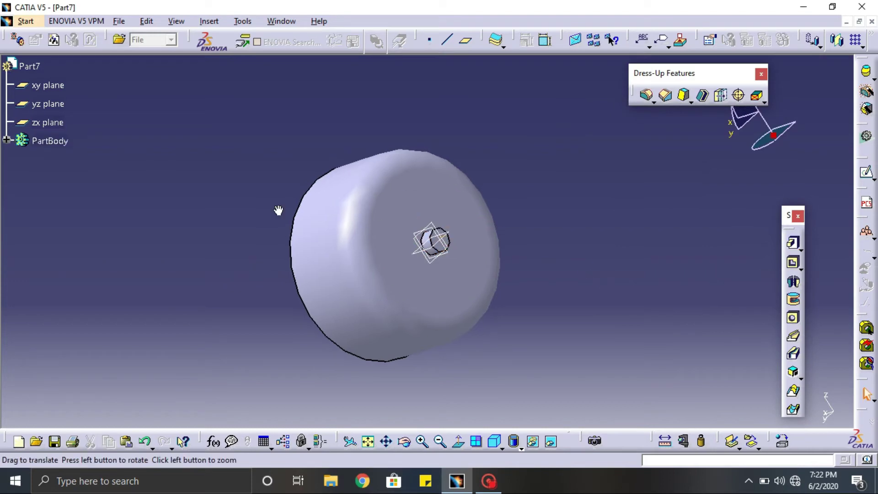
# - Start a sketch on the xy plane of the filleted disc part
pyautogui.moveTo(279, 210); pyautogui.dragTo(454, 233, button='middle')
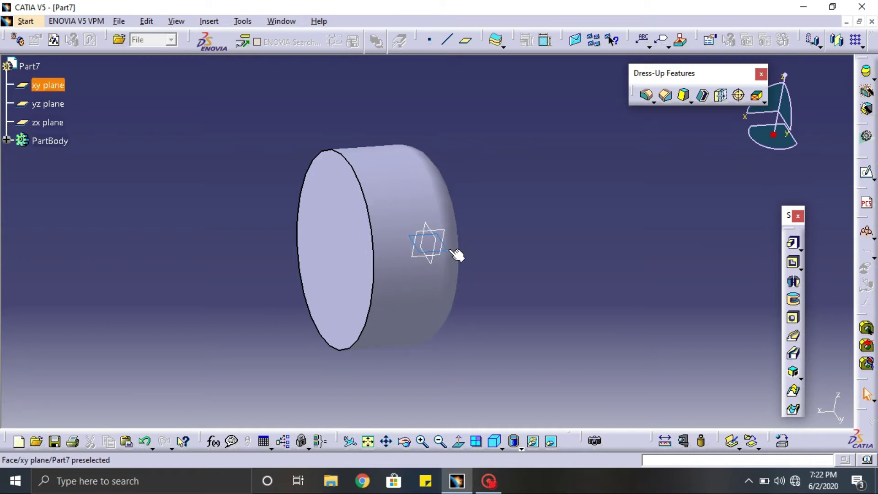
pyautogui.click(448, 250)
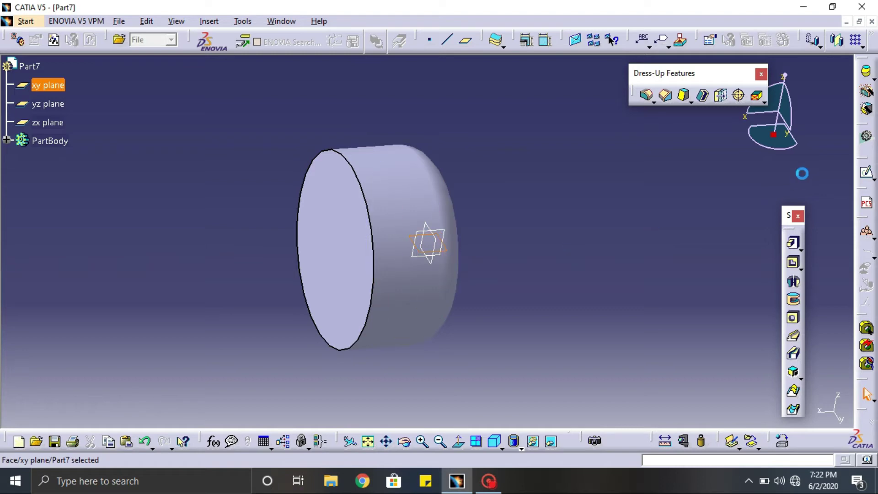
pyautogui.click(867, 170)
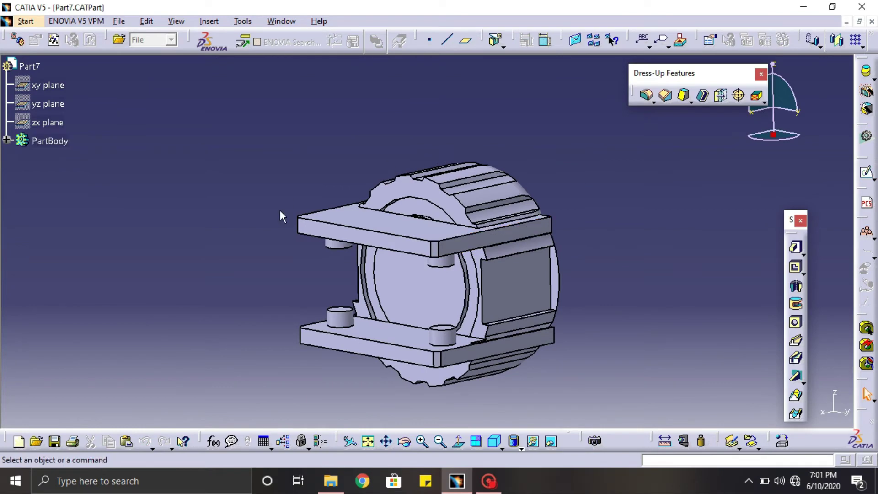
pyautogui.moveTo(280, 215); pyautogui.dragTo(539, 172, button='middle')
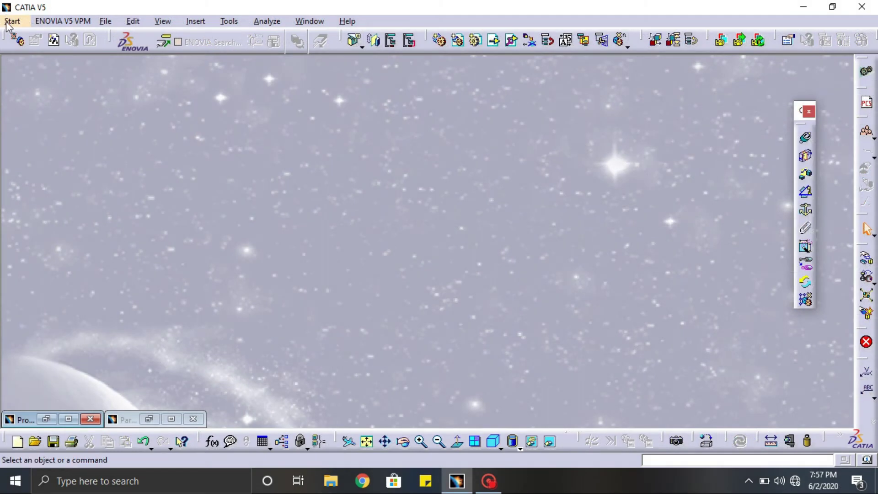
# - Create a new part named Part9 with hybrid design enabled and maximize its window
pyautogui.click(12, 21)
pyautogui.moveTo(57, 53)
pyautogui.click(195, 51)
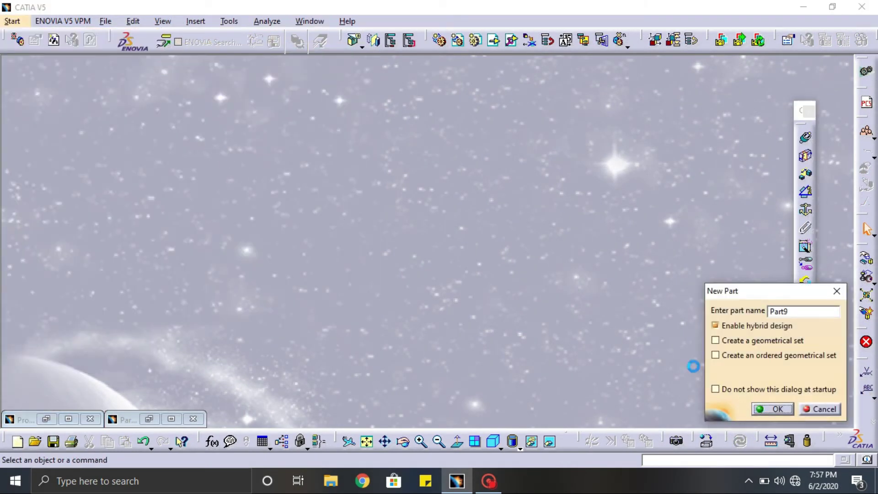
pyautogui.press('Return')
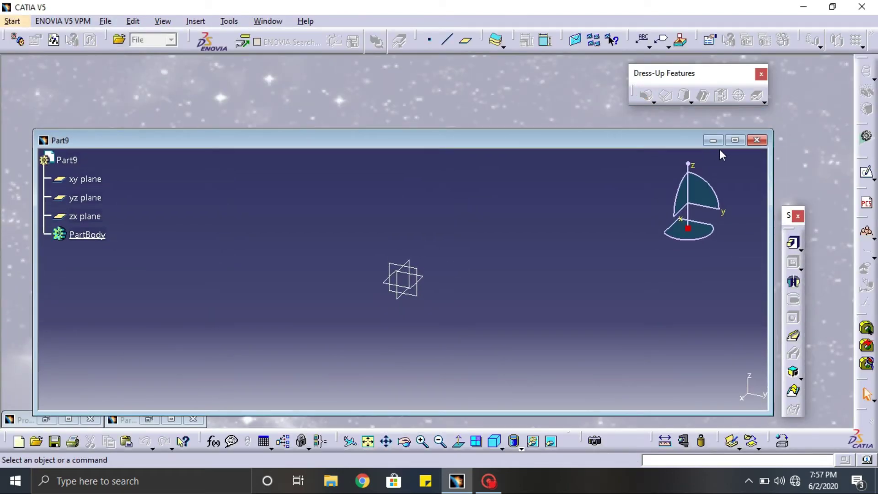
pyautogui.click(734, 137)
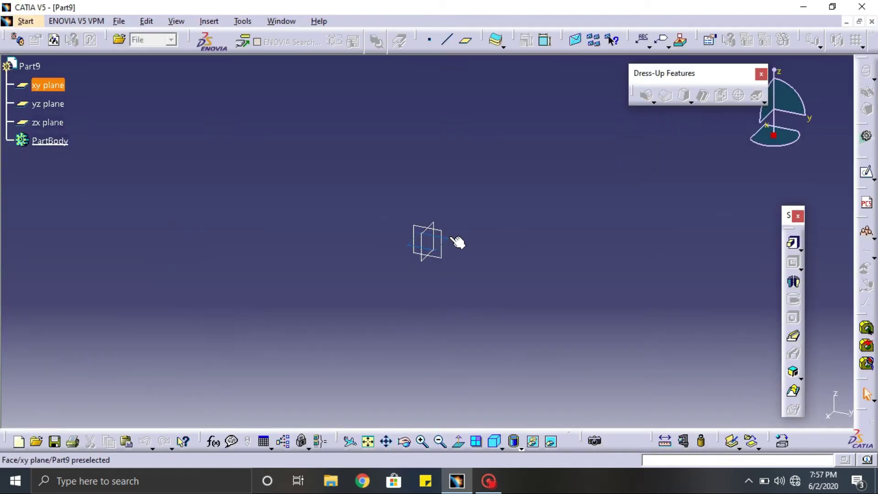
# - Start a sketch on the xy plane and draw a centred rectangle about 205 by 100 mm around the origin
pyautogui.click(866, 172)
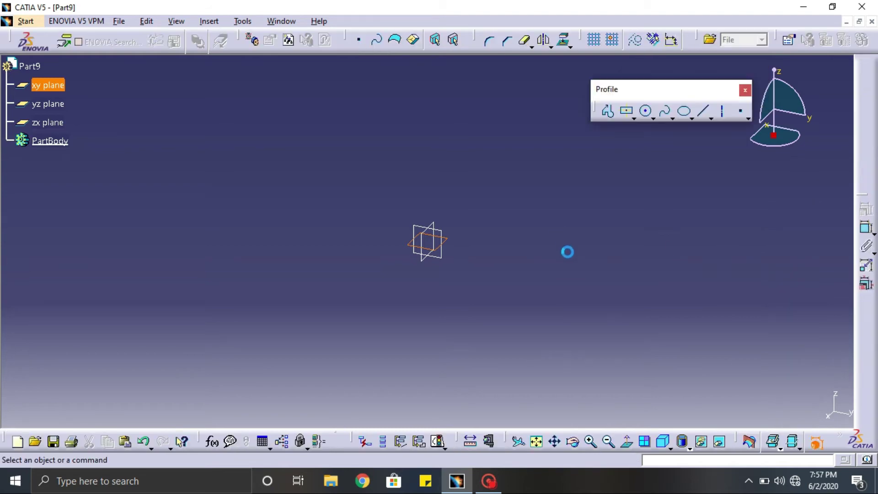
pyautogui.click(627, 111)
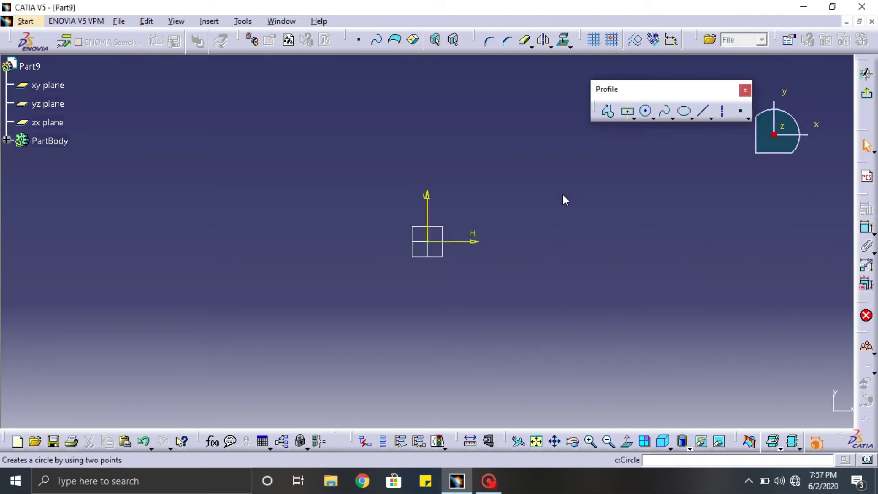
pyautogui.click(427, 241)
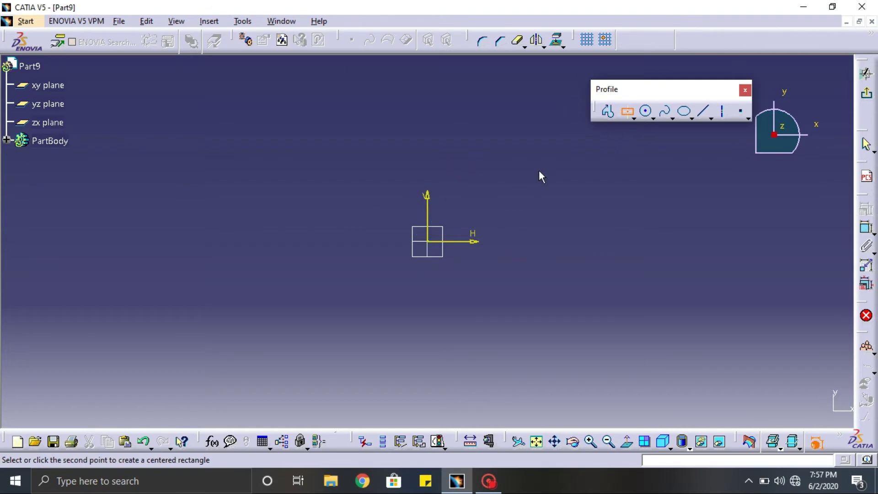
pyautogui.click(587, 164)
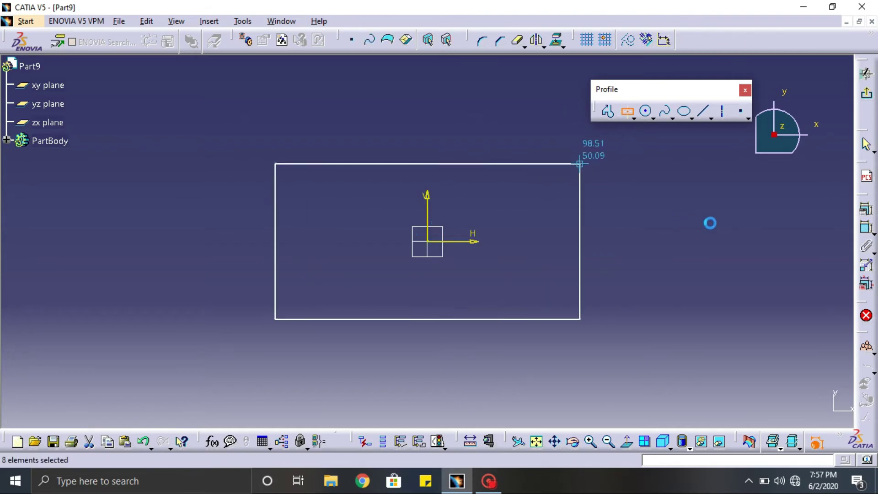
# - Dimension the rectangle's upper horizontal edge and set its length to 50 mm
pyautogui.click(865, 227)
pyautogui.click(470, 164)
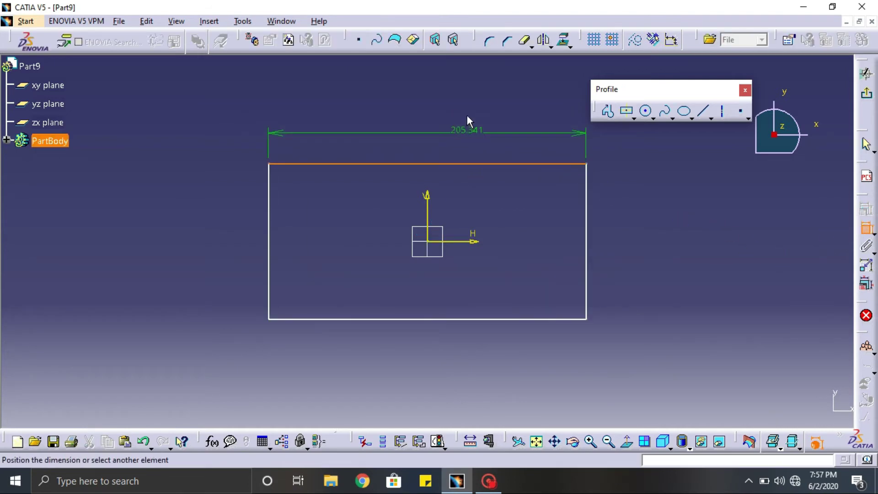
pyautogui.click(466, 109)
pyautogui.doubleClick(466, 109)
pyautogui.write('5')
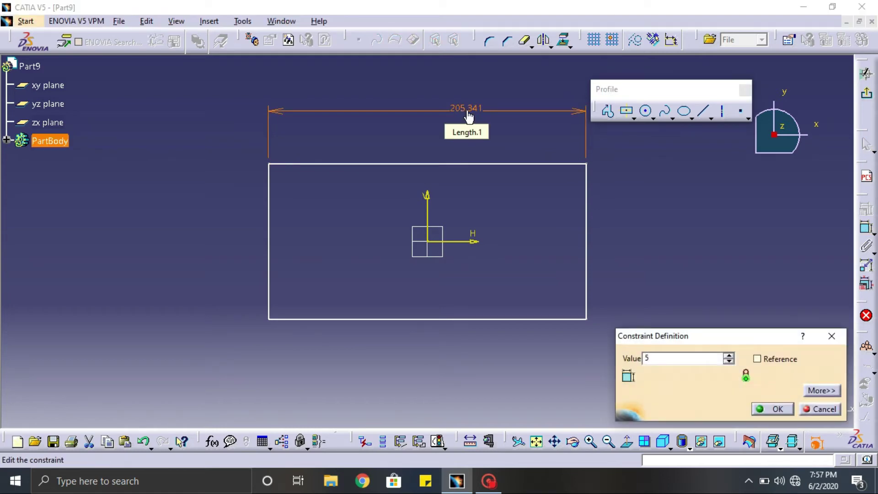
pyautogui.write('0')
pyautogui.click(773, 408)
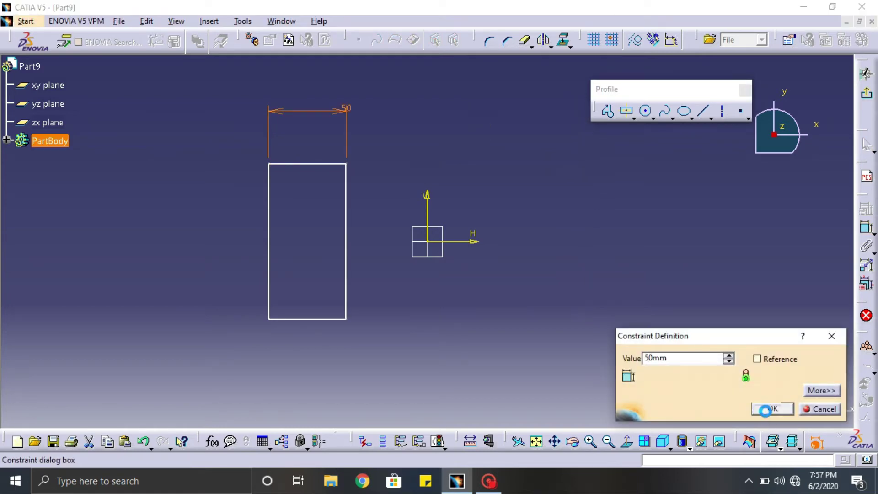
# - Delete the rectangle's 50 mm width constraint, and constrain its right vertical edge to 30 mm
pyautogui.click(323, 113)
pyautogui.press('Delete')
pyautogui.click(868, 228)
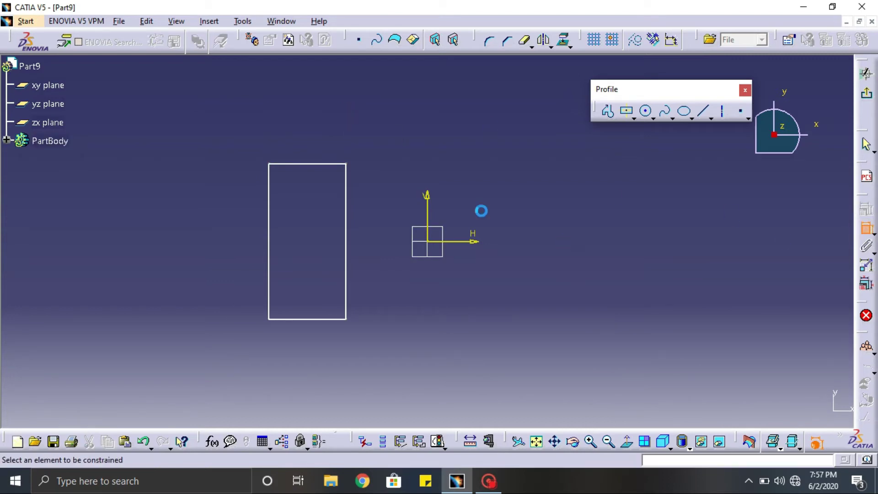
pyautogui.click(346, 211)
pyautogui.click(589, 197)
pyautogui.doubleClick(583, 196)
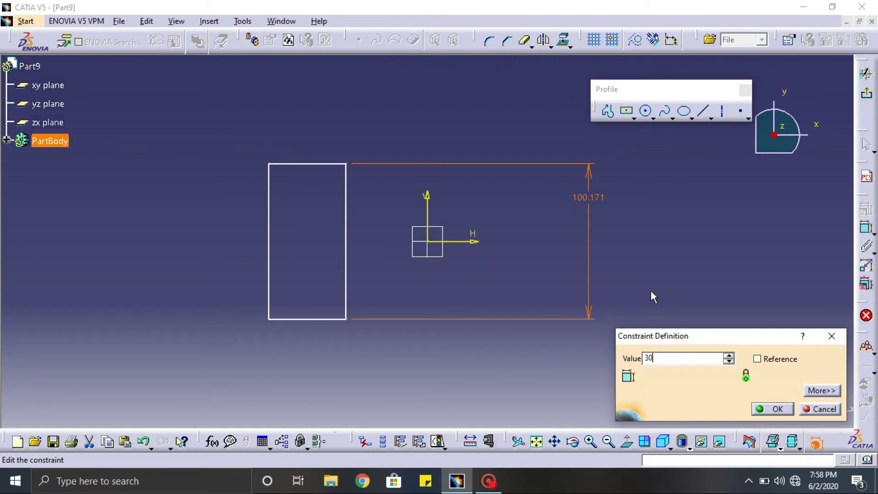
pyautogui.click(777, 410)
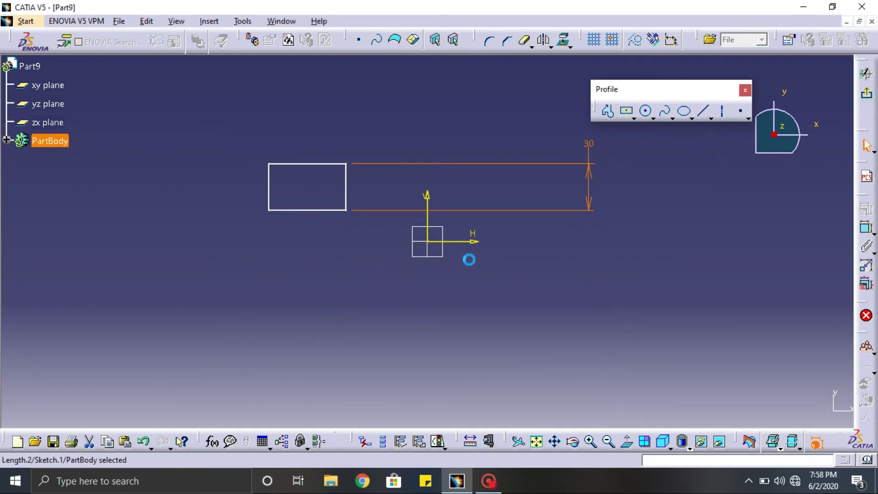
pyautogui.moveTo(459, 233)
pyautogui.mouseDown(button='middle')
pyautogui.moveTo(721, 172)
pyautogui.moveTo(273, 292)
pyautogui.moveTo(372, 271)
pyautogui.moveTo(422, 244)
pyautogui.mouseUp(button='middle')
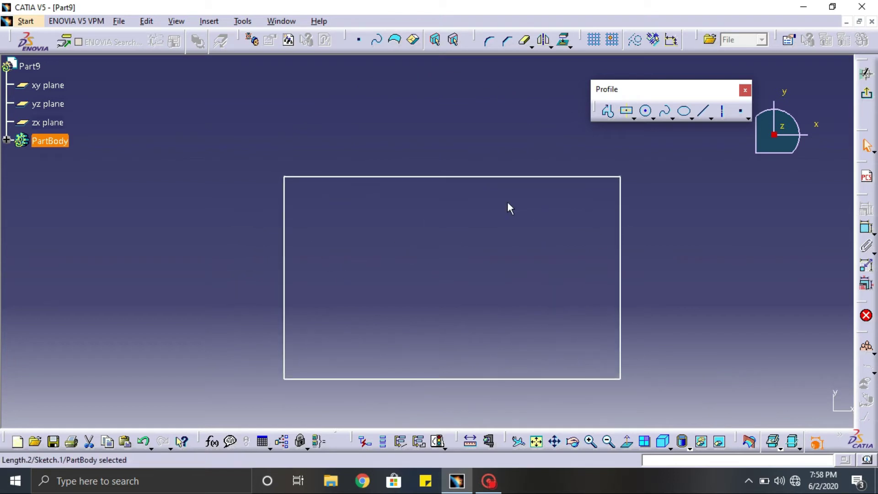
pyautogui.click(684, 249)
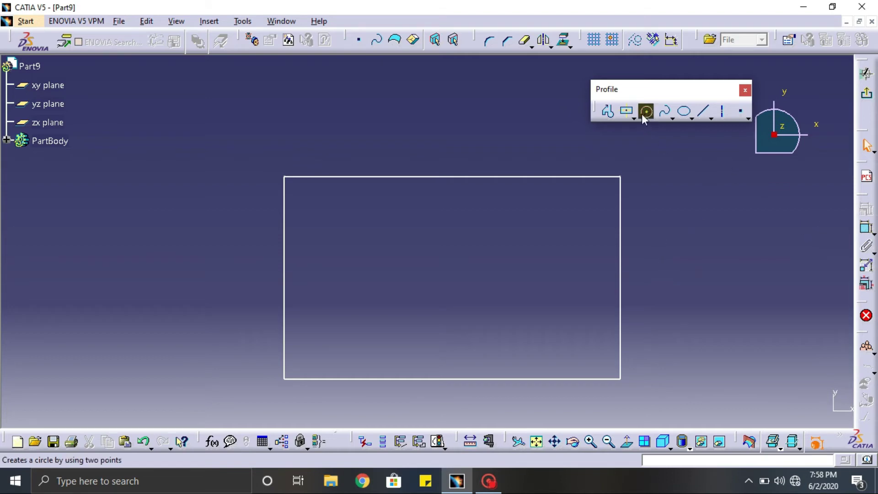
# - Draw a horizontal line inward from the rectangle's left edge, ending at about H -87, V 30 mm
pyautogui.click(711, 118)
pyautogui.click(704, 111)
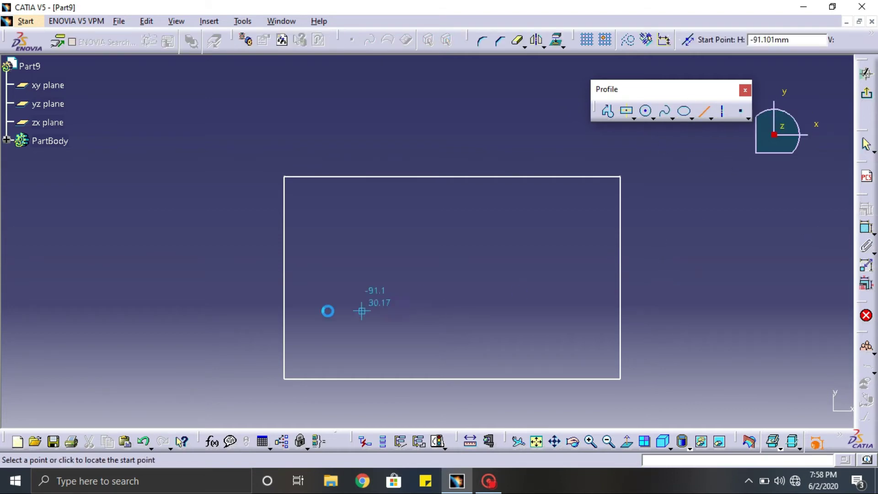
pyautogui.click(285, 310)
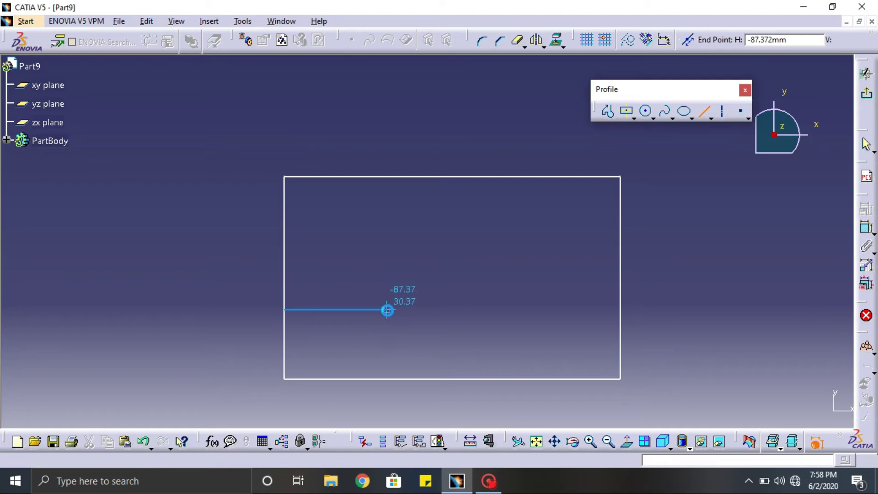
pyautogui.click(387, 310)
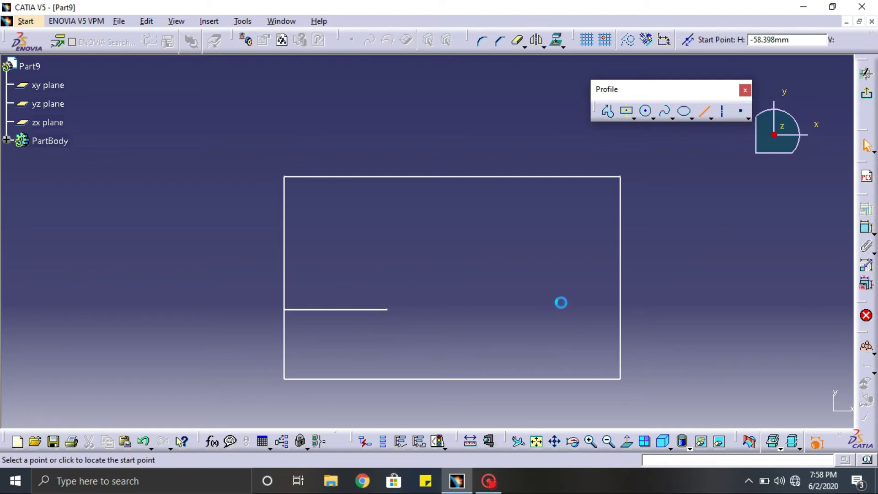
# - Draw two connected lines descending to the rectangle's right edge, with the bend at about H -58, V 33 mm
pyautogui.click(538, 284)
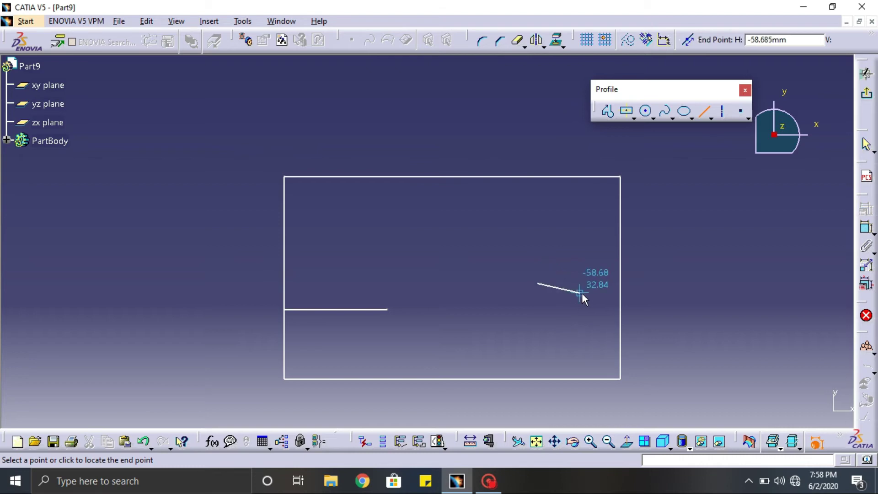
pyautogui.click(585, 294)
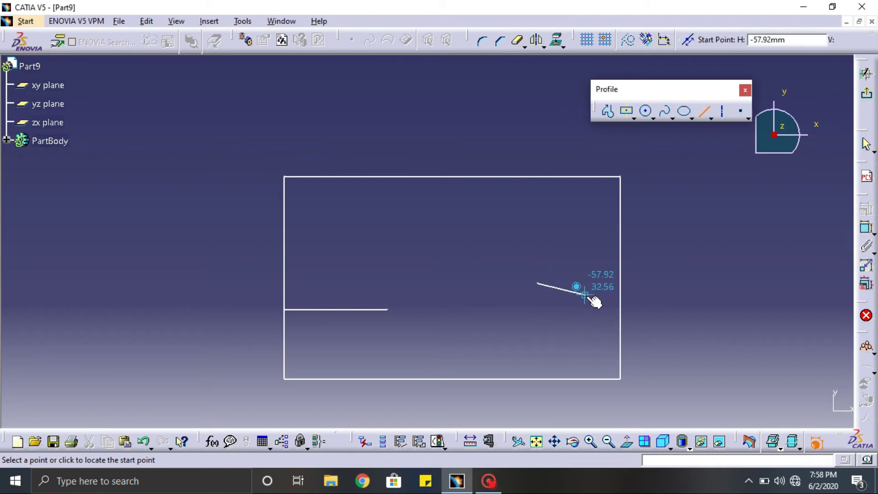
pyautogui.click(587, 295)
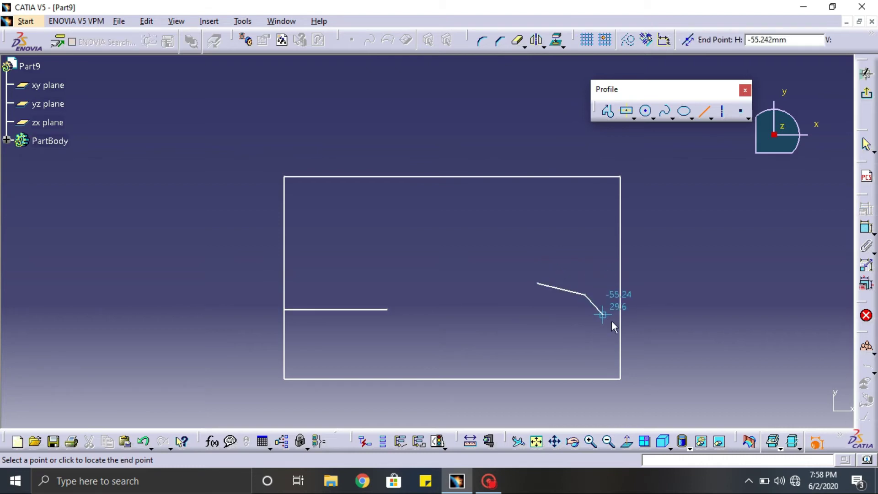
pyautogui.click(617, 344)
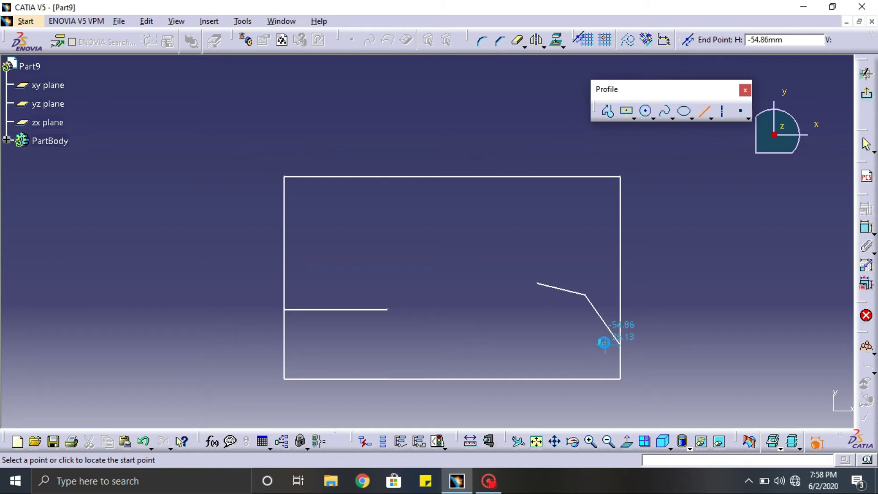
# - Continue from the right edge with a short horizontal line, followed by aligned lines rising leftward to about H -64, V 31 mm
pyautogui.click(604, 342)
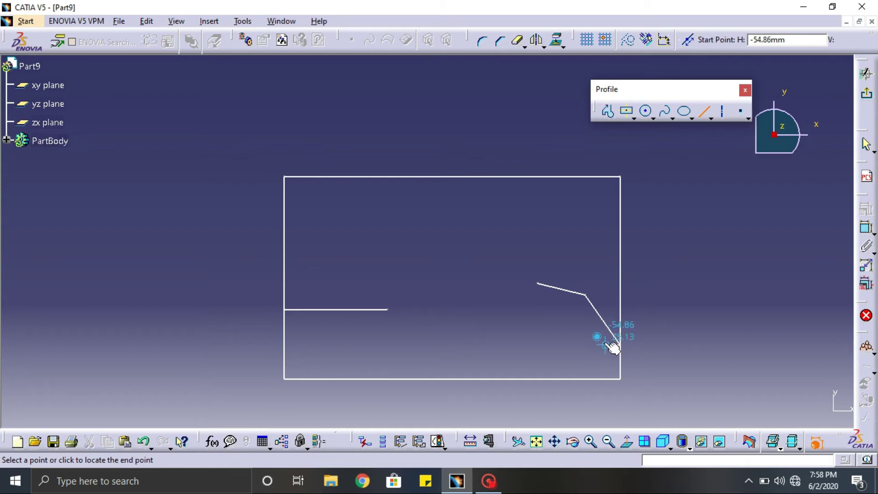
pyautogui.click(557, 314)
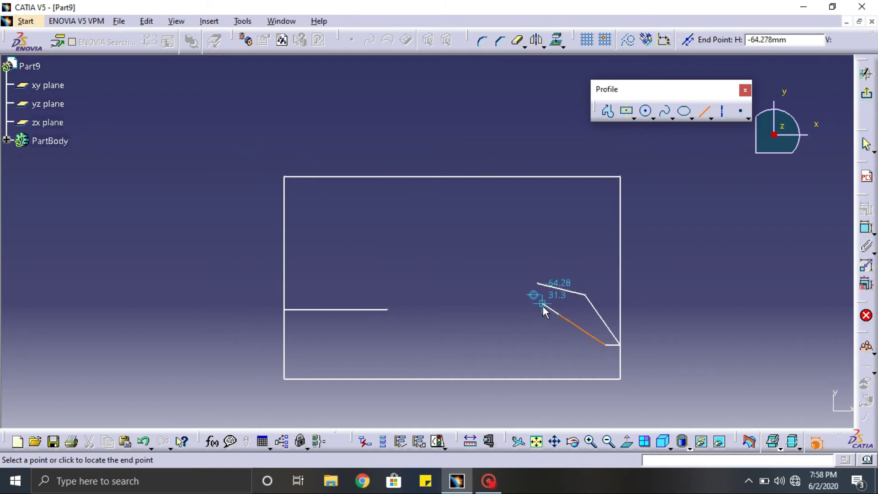
pyautogui.moveTo(542, 313)
pyautogui.mouseDown(button='middle')
pyautogui.moveTo(630, 162)
pyautogui.moveTo(304, 90)
pyautogui.moveTo(363, 190)
pyautogui.moveTo(385, 255)
pyautogui.mouseUp(button='middle')
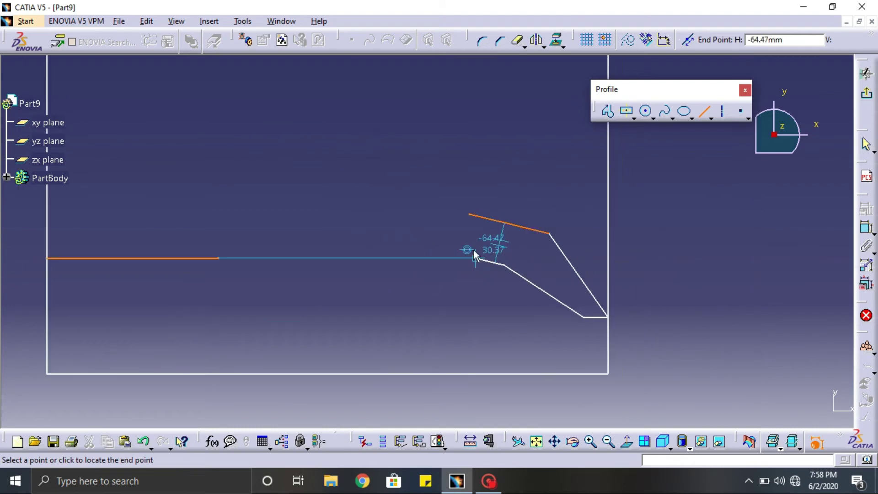
pyautogui.click(484, 254)
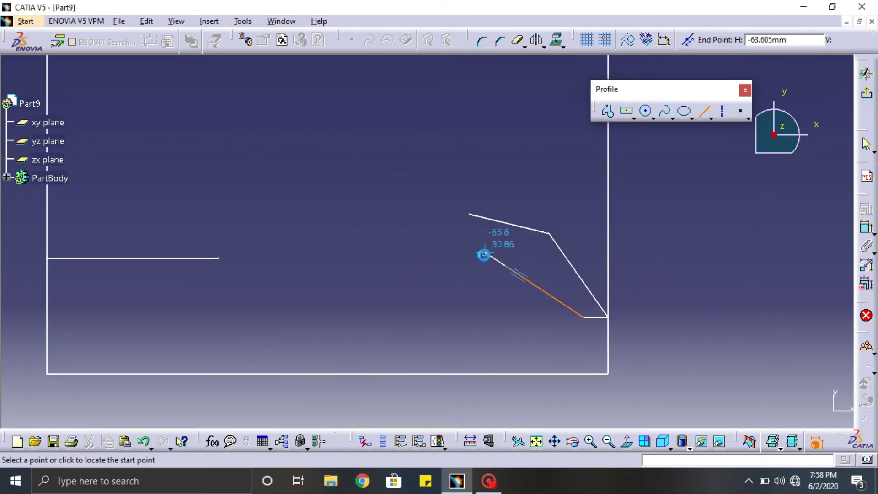
# - Draw a zigzag row of short connected lines running leftward from the upper end of the lower sloping line
pyautogui.click(482, 254)
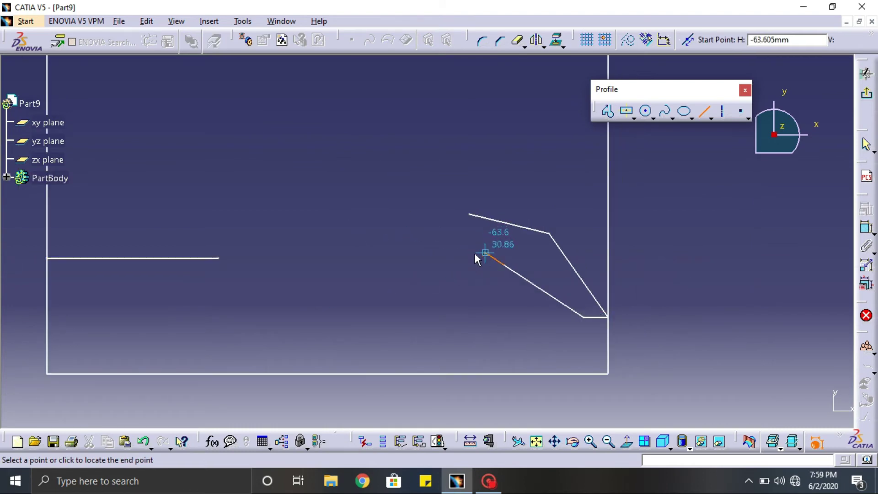
pyautogui.click(471, 262)
pyautogui.click(470, 262)
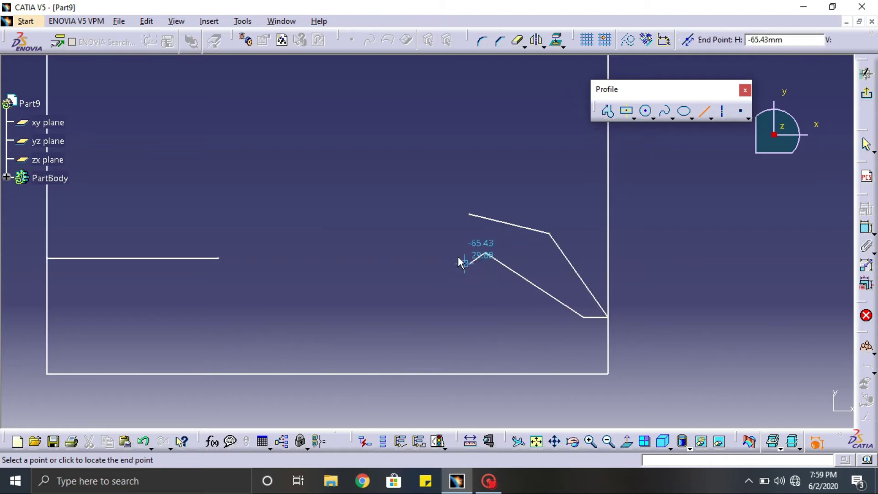
pyautogui.click(453, 255)
pyautogui.click(453, 254)
pyautogui.click(443, 262)
pyautogui.click(444, 263)
pyautogui.click(429, 253)
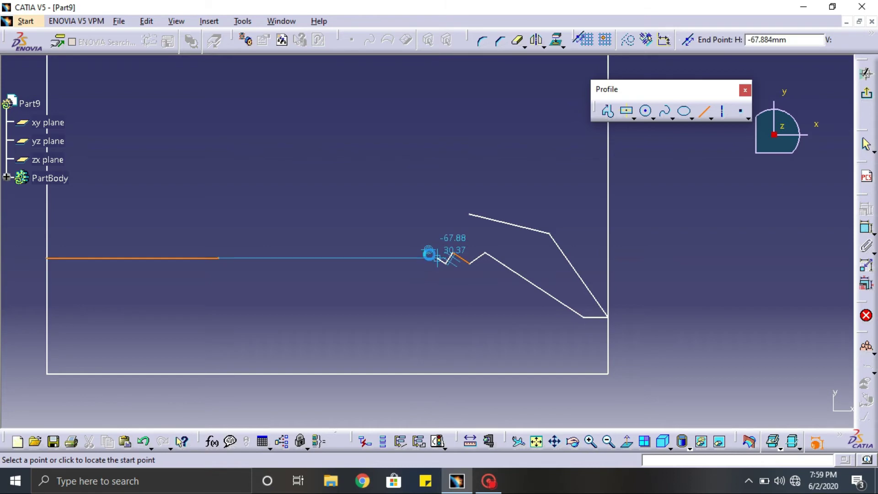
pyautogui.click(428, 253)
pyautogui.click(416, 259)
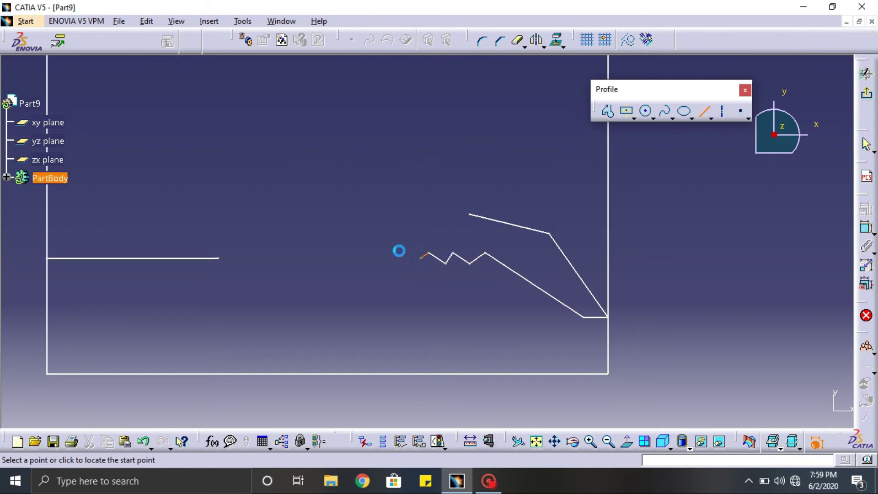
pyautogui.click(421, 259)
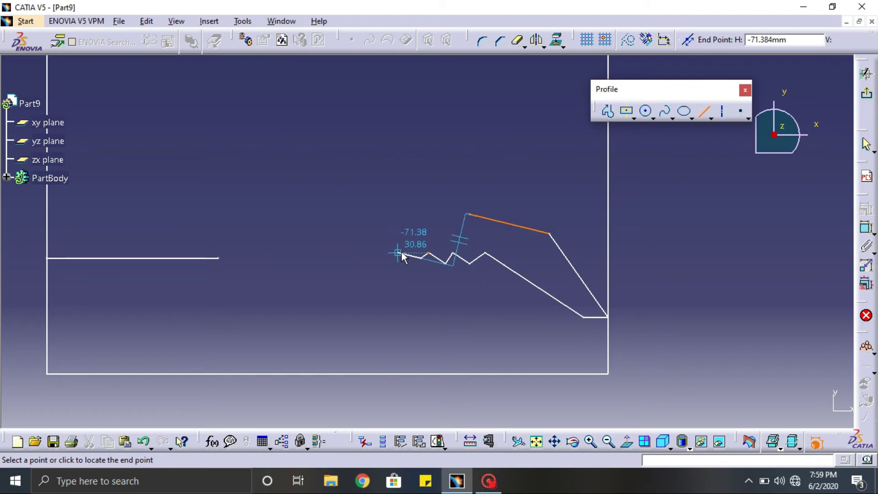
pyautogui.click(404, 253)
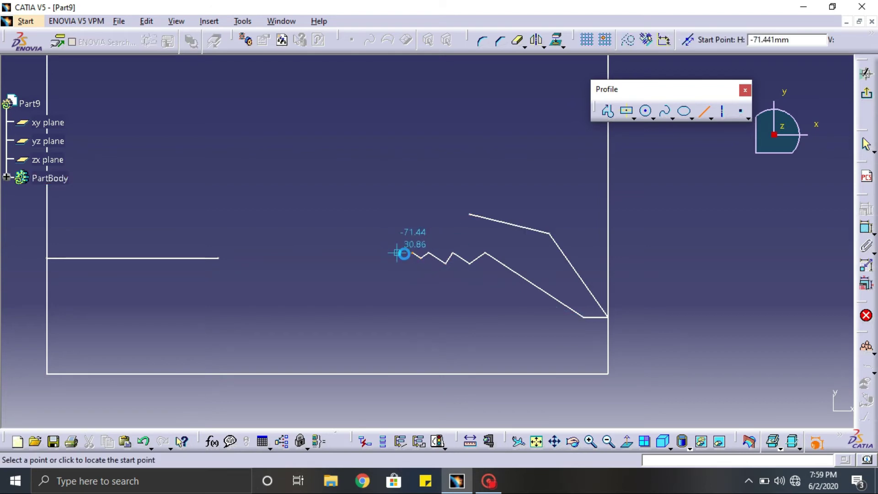
# - Extend the zigzag leftward with two connected descending lines, with the bend at about H -72, V 30 mm
pyautogui.click(413, 254)
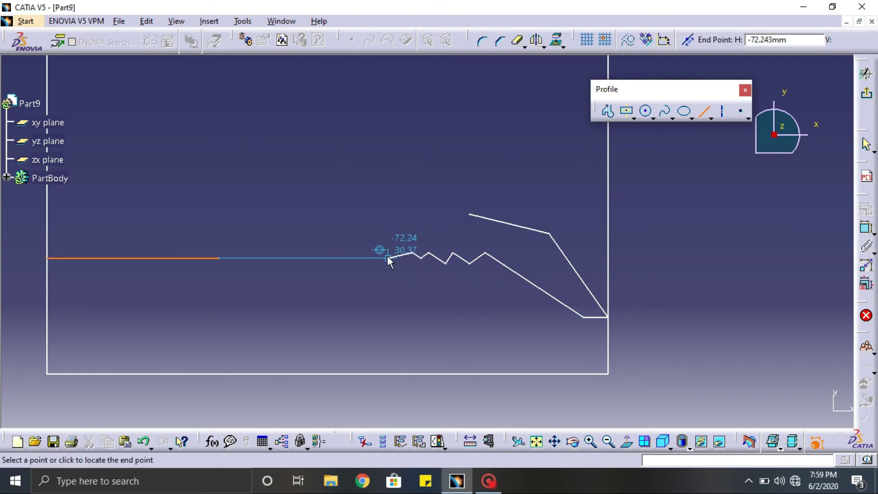
pyautogui.click(387, 255)
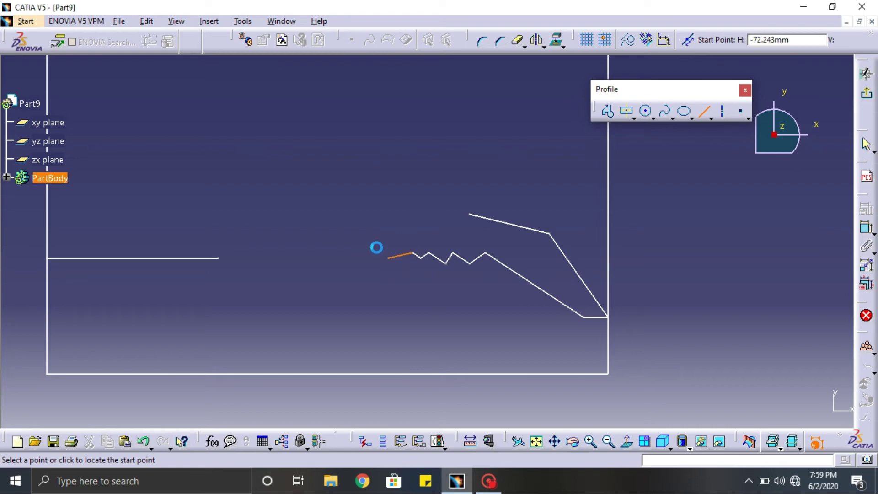
pyautogui.click(376, 255)
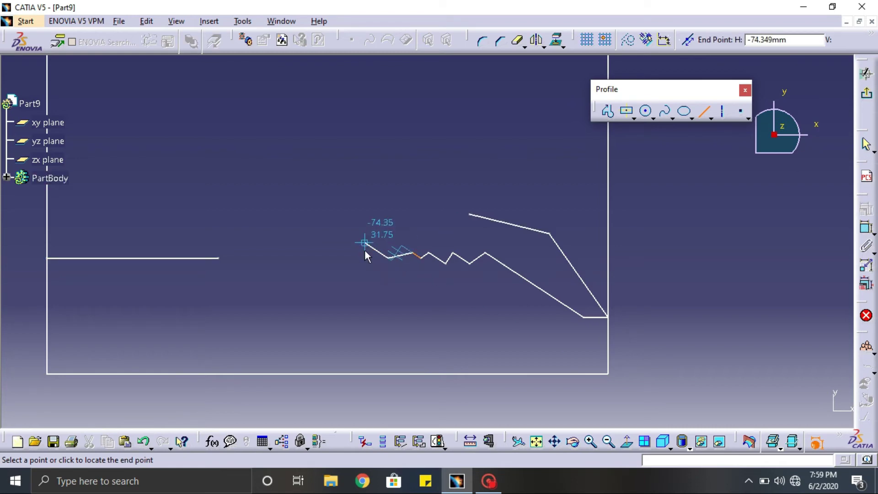
pyautogui.click(339, 278)
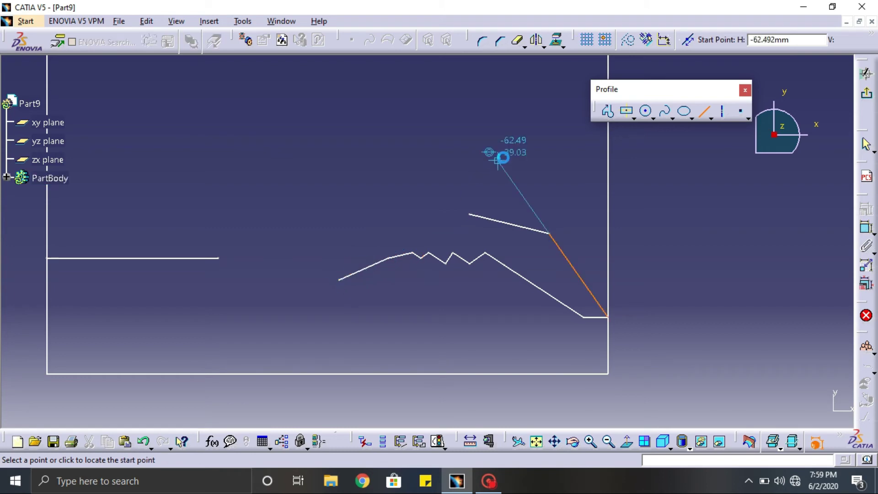
pyautogui.press('Escape')
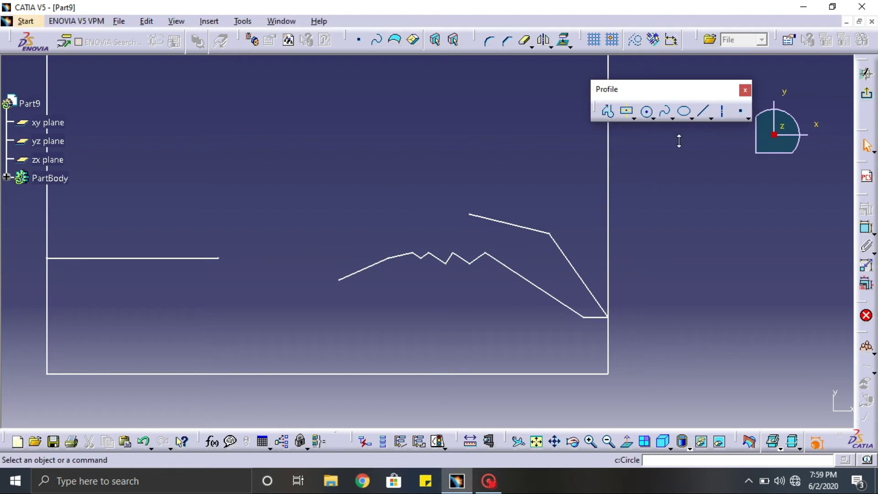
# - Draw a three-point arc with limits joining the upper sloping line's left end to the left horizontal line's inner end
pyautogui.click(654, 118)
pyautogui.click(668, 130)
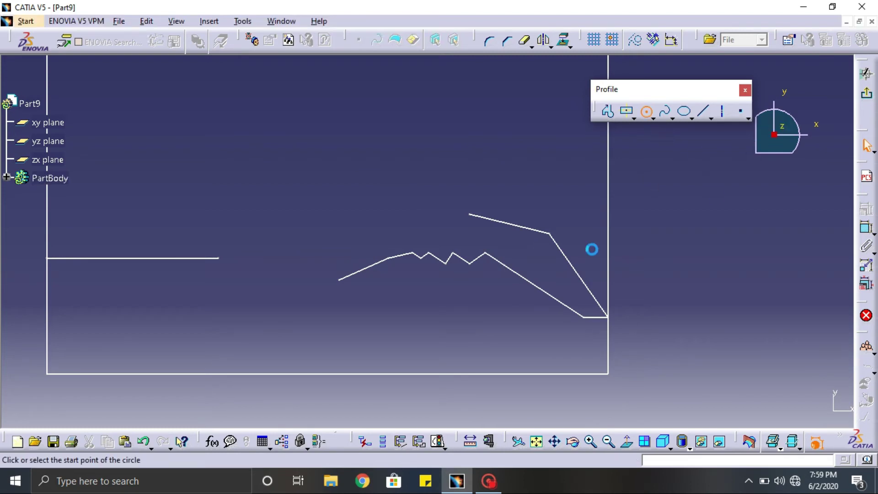
pyautogui.click(469, 214)
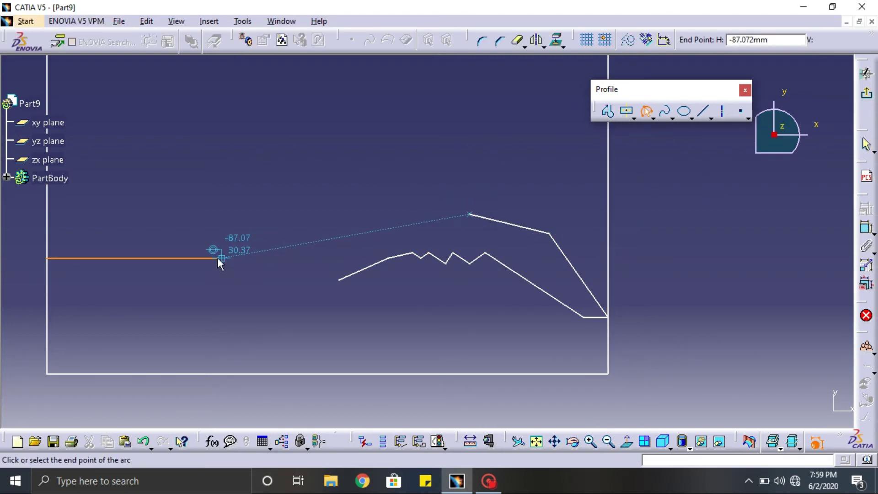
pyautogui.click(386, 227)
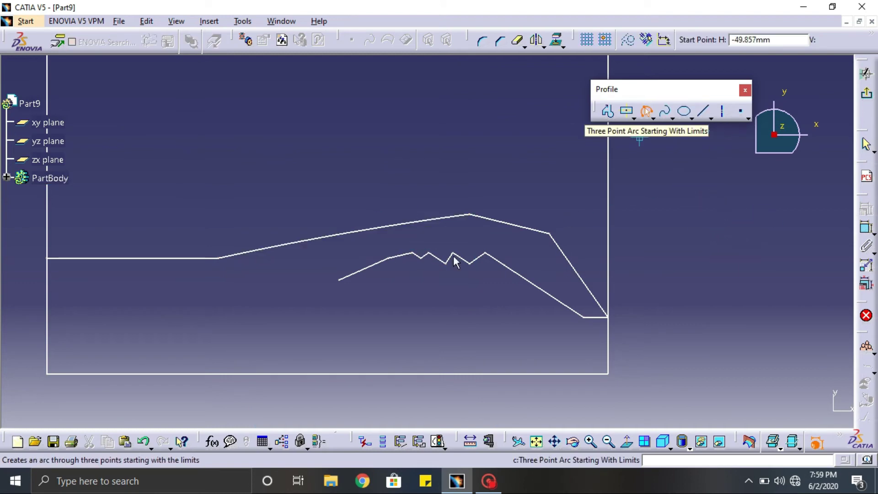
# - Draw an upward-bowed three-point arc from the left end of the zigzag outline down to a point below the upper arc's left end
pyautogui.click(337, 283)
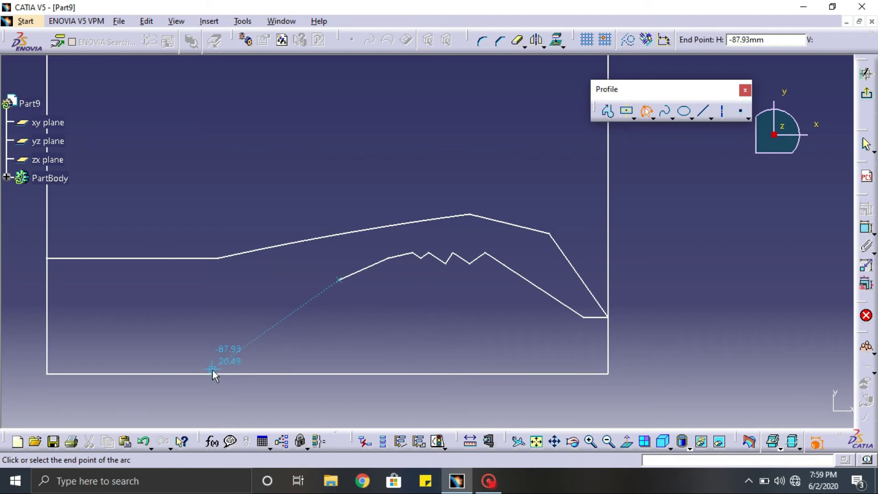
pyautogui.click(218, 339)
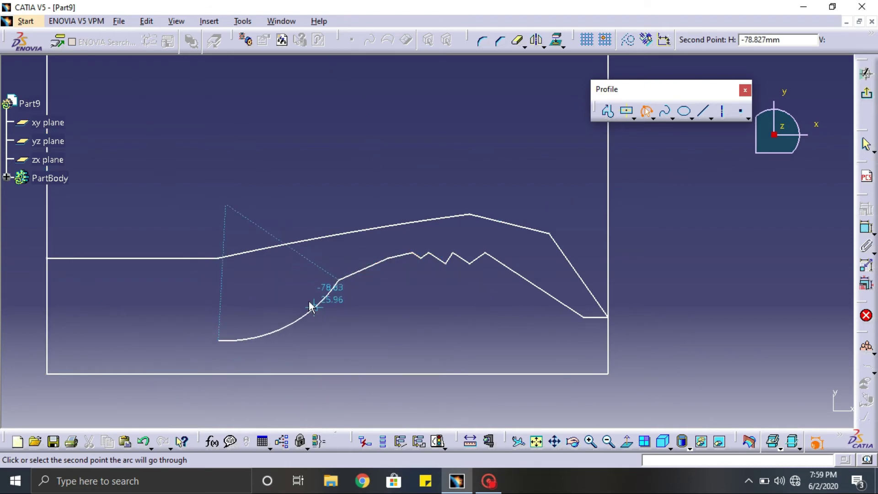
pyautogui.click(305, 288)
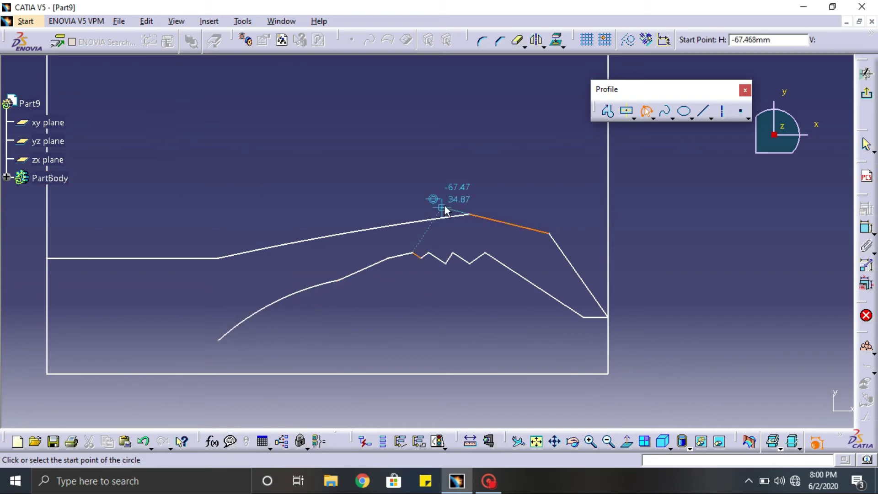
pyautogui.click(645, 110)
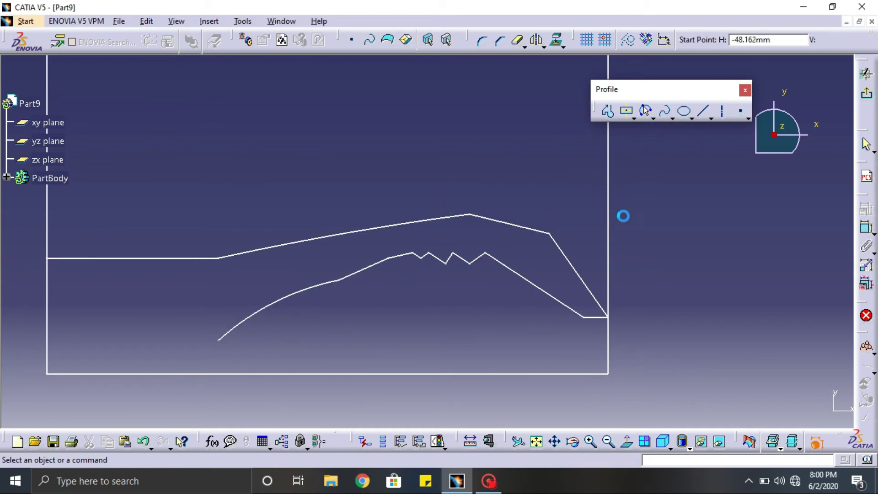
# - Draw a horizontal line from the lower arc's left end to the rectangle's left side
pyautogui.click(700, 112)
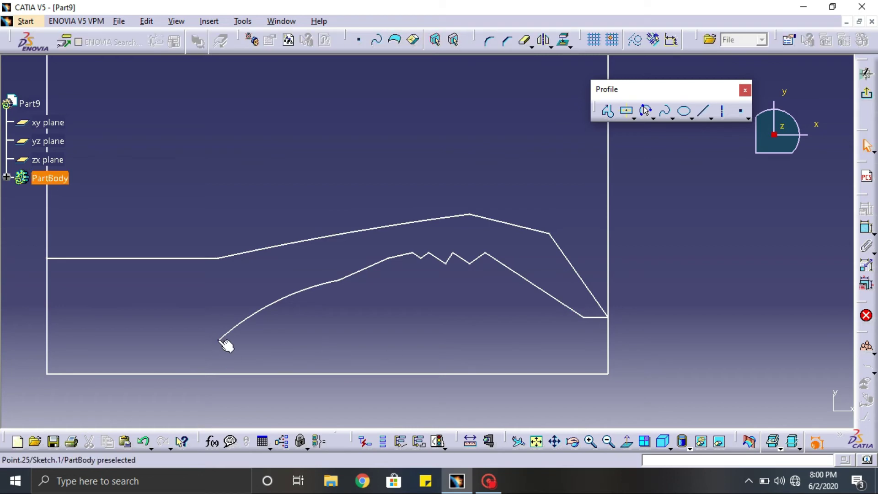
pyautogui.click(703, 111)
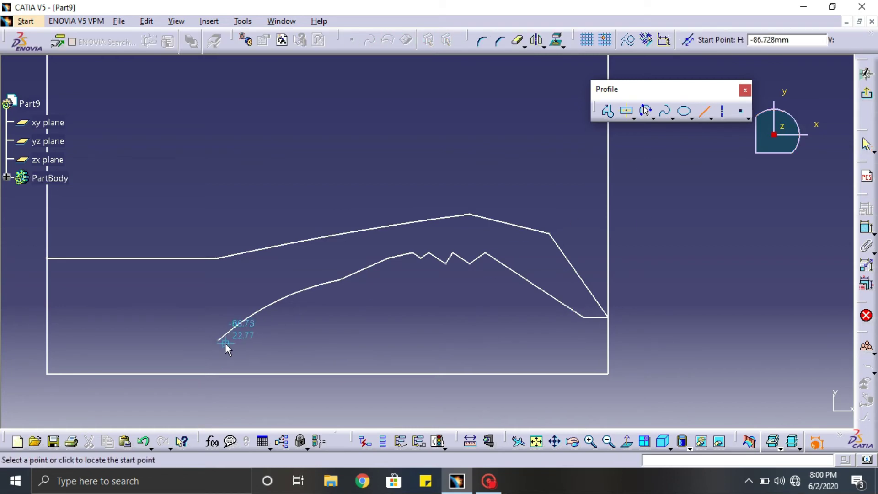
pyautogui.click(47, 340)
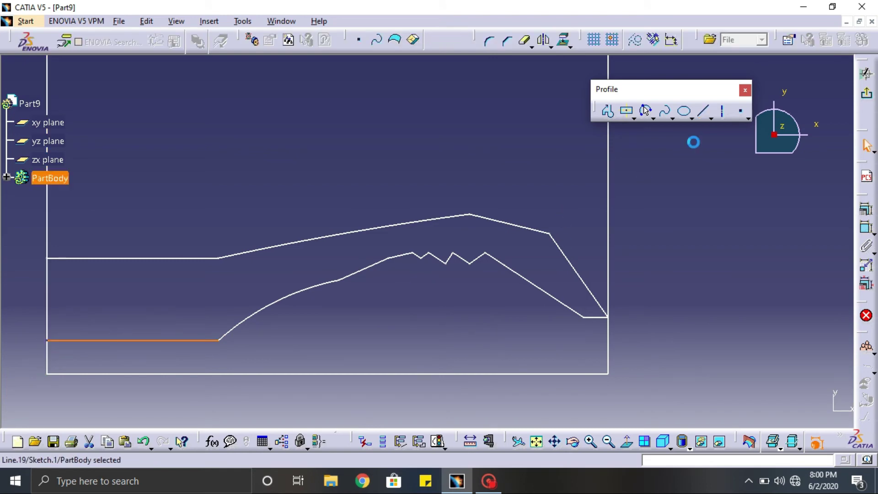
pyautogui.click(697, 157)
# - Quick-trim the rectangle's top side and its right side above the profile, converting the length constraint into a distance
pyautogui.moveTo(677, 225); pyautogui.dragTo(679, 270, button='middle')
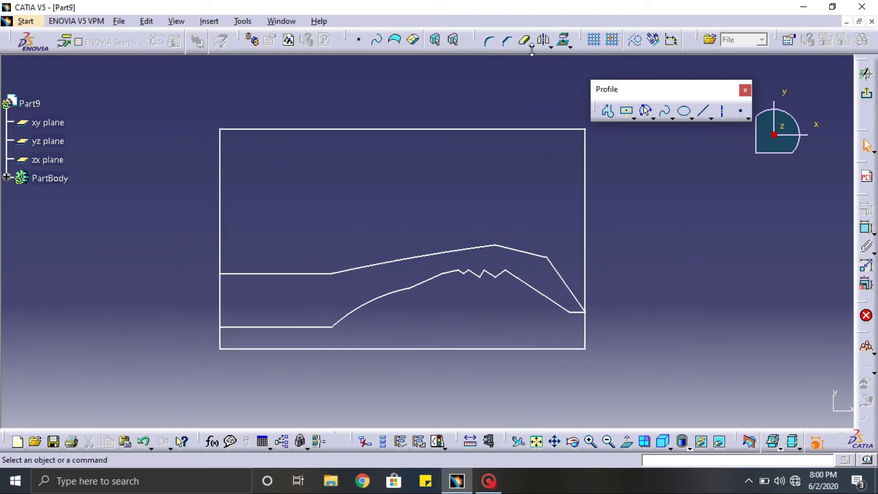
pyautogui.click(524, 42)
pyautogui.click(481, 130)
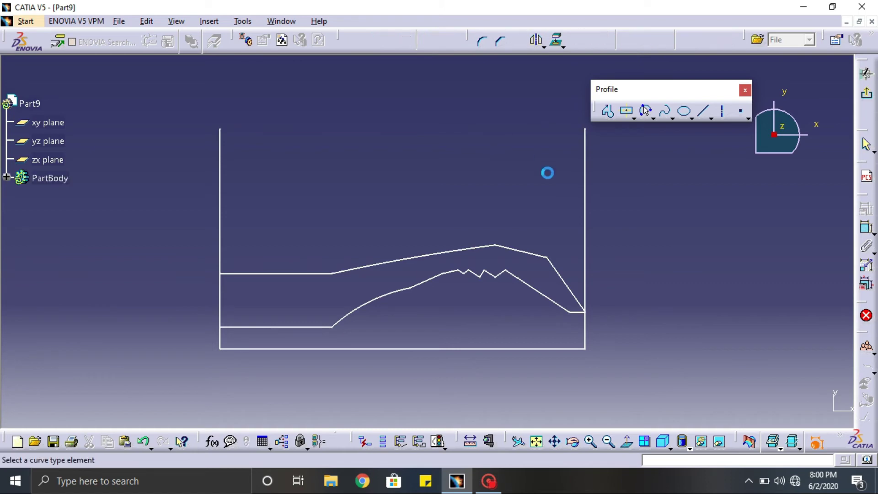
pyautogui.click(591, 183)
pyautogui.click(419, 272)
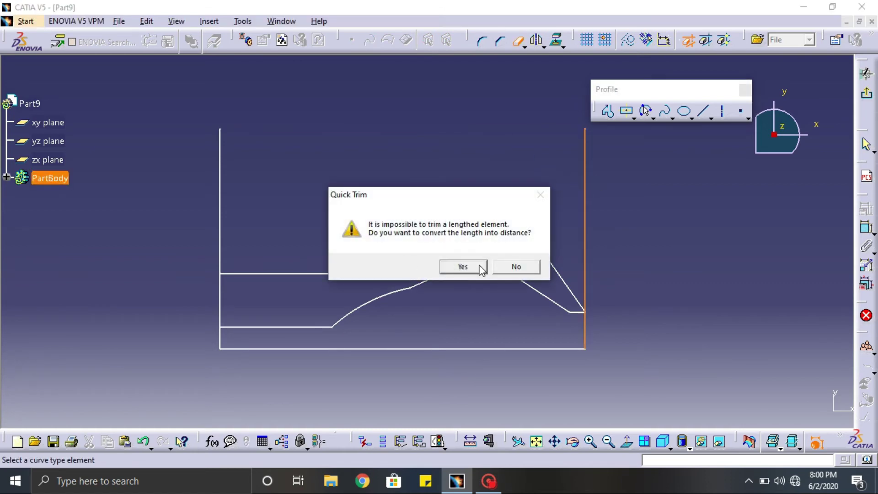
pyautogui.click(463, 267)
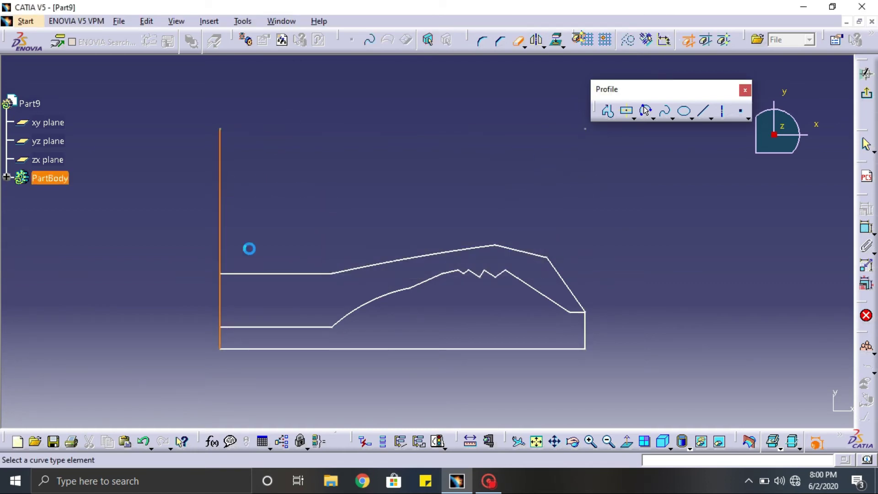
# - Trim away the rectangle's bottom side and the leftover pieces of its right and left sides below the profile
pyautogui.click(413, 348)
pyautogui.moveTo(592, 328)
pyautogui.mouseDown(button='middle')
pyautogui.moveTo(414, 282)
pyautogui.moveTo(521, 154)
pyautogui.mouseUp(button='middle')
pyautogui.moveTo(378, 342)
pyautogui.mouseDown(button='middle')
pyautogui.moveTo(417, 239)
pyautogui.moveTo(565, 136)
pyautogui.mouseUp(button='middle')
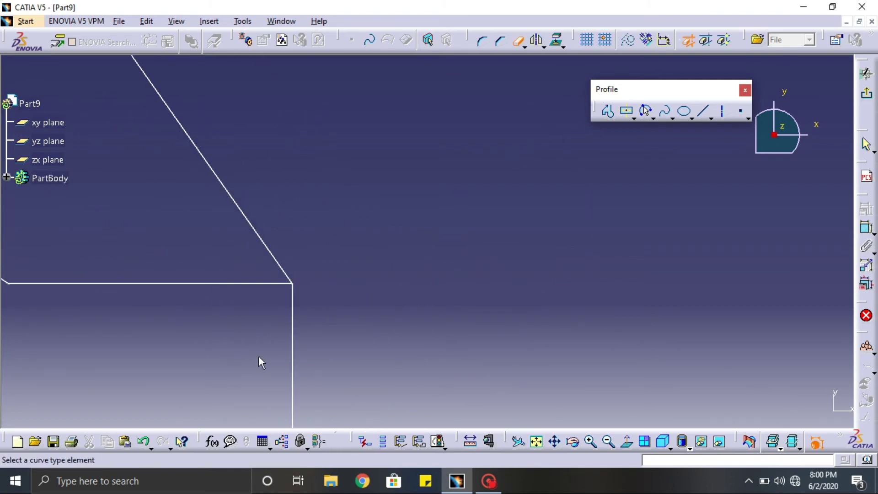
pyautogui.click(293, 336)
pyautogui.moveTo(398, 282)
pyautogui.keyDown('ctrl'); pyautogui.mouseDown(button='middle')
pyautogui.moveTo(350, 331)
pyautogui.moveTo(512, 247)
pyautogui.mouseUp(button='middle'); pyautogui.keyUp('ctrl')
pyautogui.moveTo(512, 247)
pyautogui.keyDown('ctrl'); pyautogui.mouseDown(button='middle')
pyautogui.moveTo(384, 284)
pyautogui.moveTo(571, 260)
pyautogui.mouseUp(button='middle'); pyautogui.keyUp('ctrl')
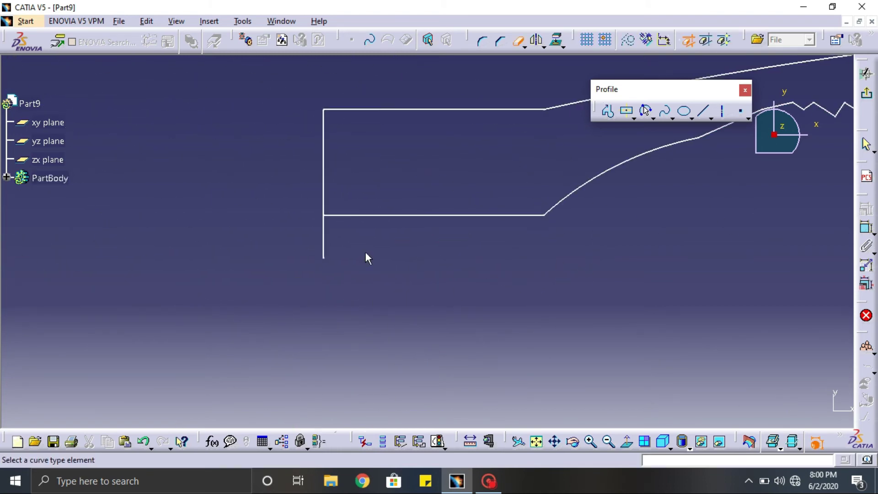
pyautogui.click(329, 242)
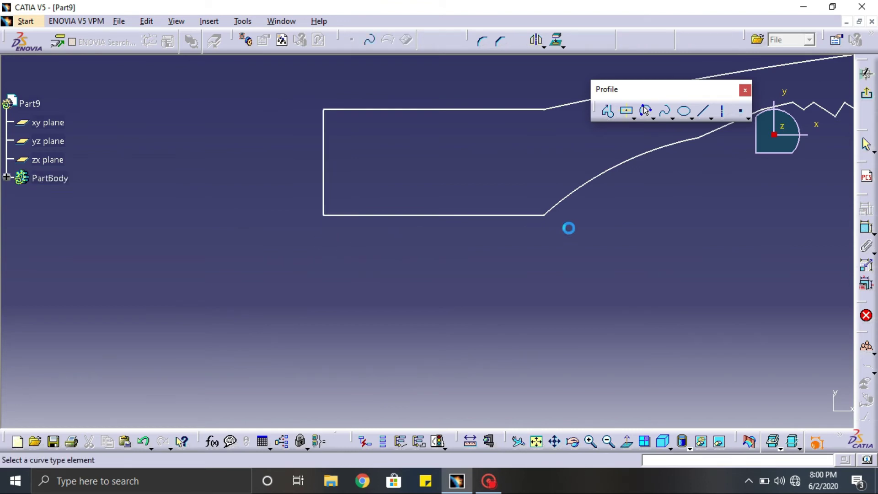
pyautogui.moveTo(642, 160)
pyautogui.mouseDown(button='middle')
pyautogui.moveTo(593, 202)
pyautogui.moveTo(389, 261)
pyautogui.mouseUp(button='middle')
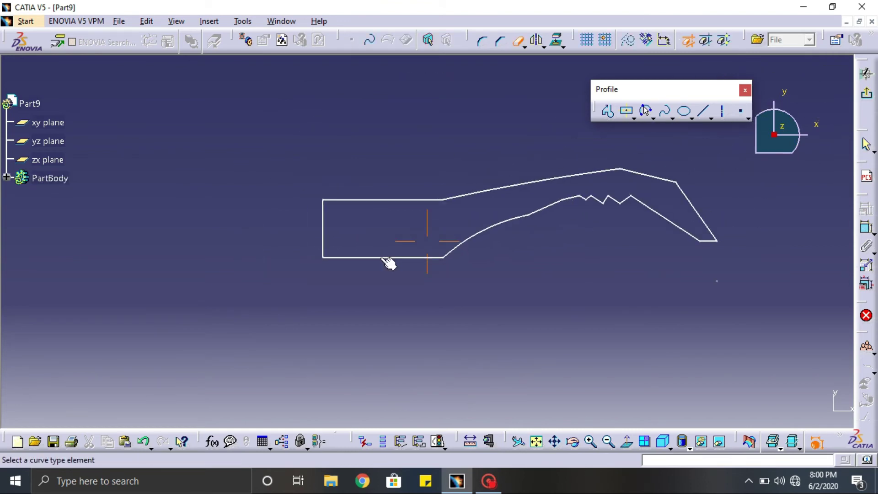
# - Leave the sketch and preview an 18 mm pad of the closed gripper profile
pyautogui.click(866, 315)
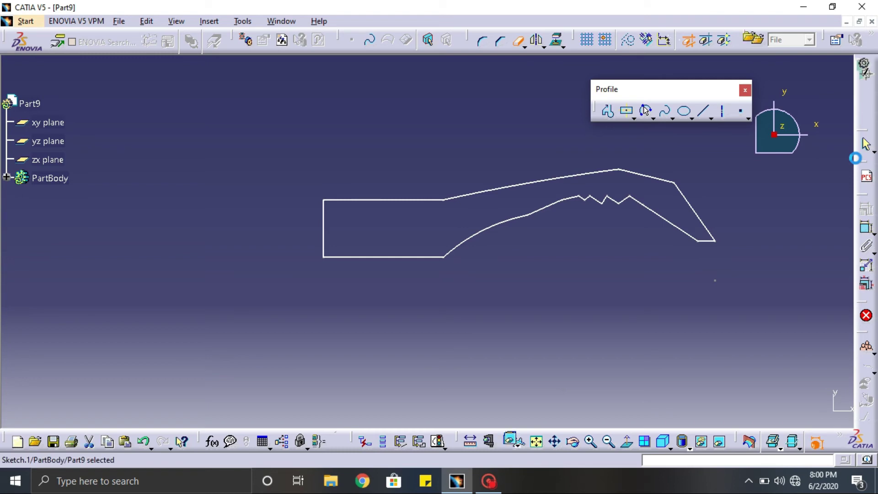
pyautogui.click(642, 234)
pyautogui.click(793, 242)
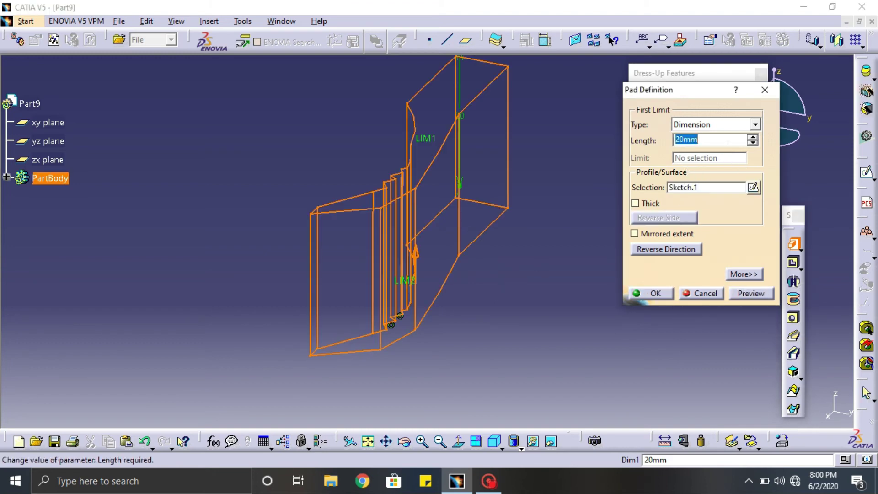
pyautogui.write('18')
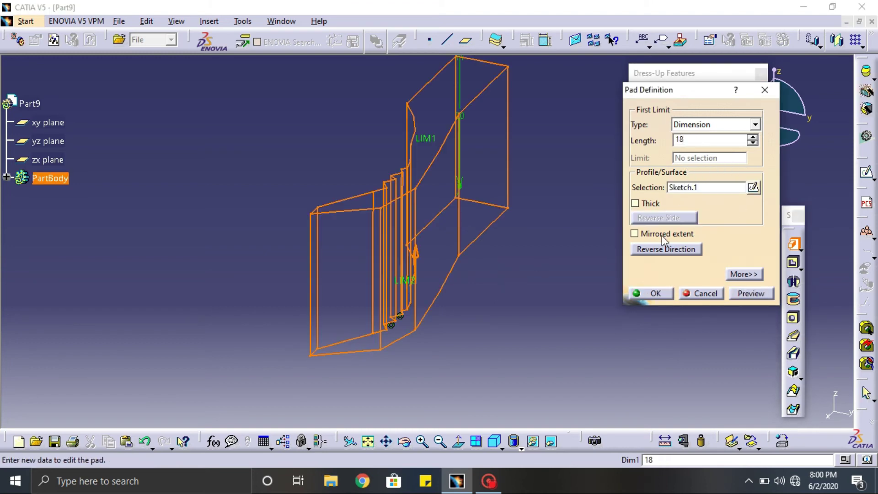
pyautogui.click(751, 294)
# - Set the pad length to 9 mm with mirrored extent and create the pad
pyautogui.moveTo(456, 231); pyautogui.dragTo(442, 249, button='middle')
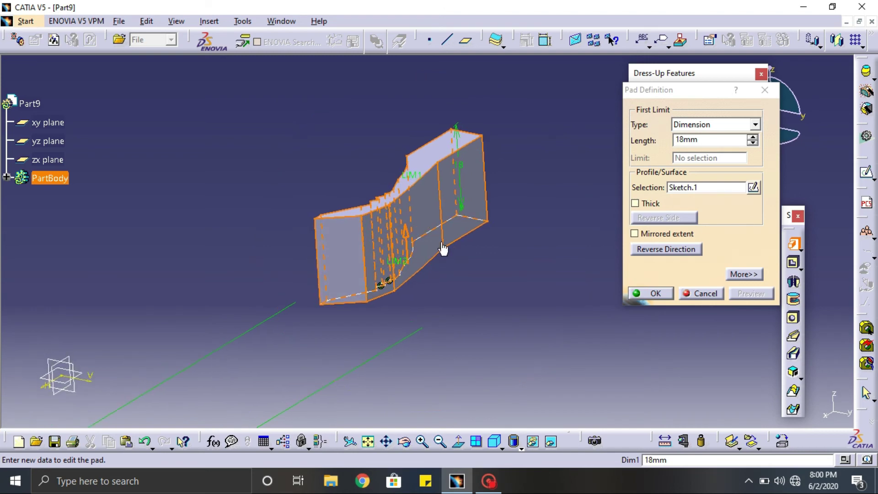
pyautogui.click(668, 156)
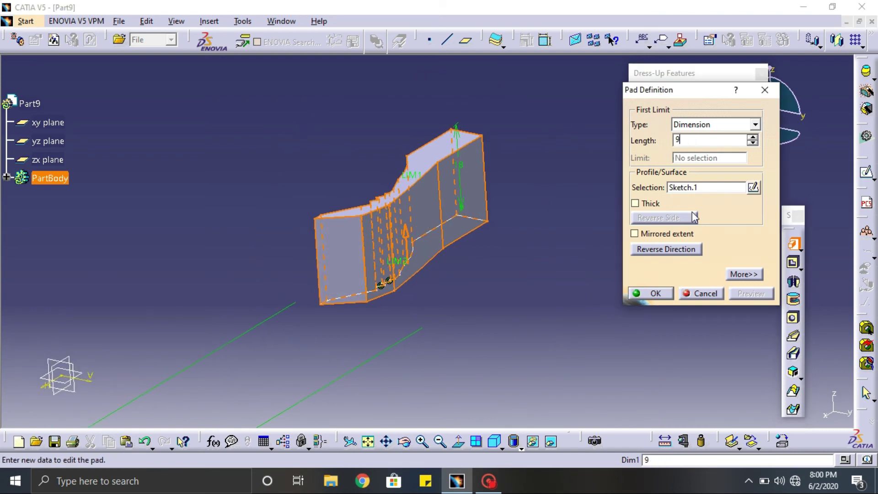
pyautogui.click(662, 235)
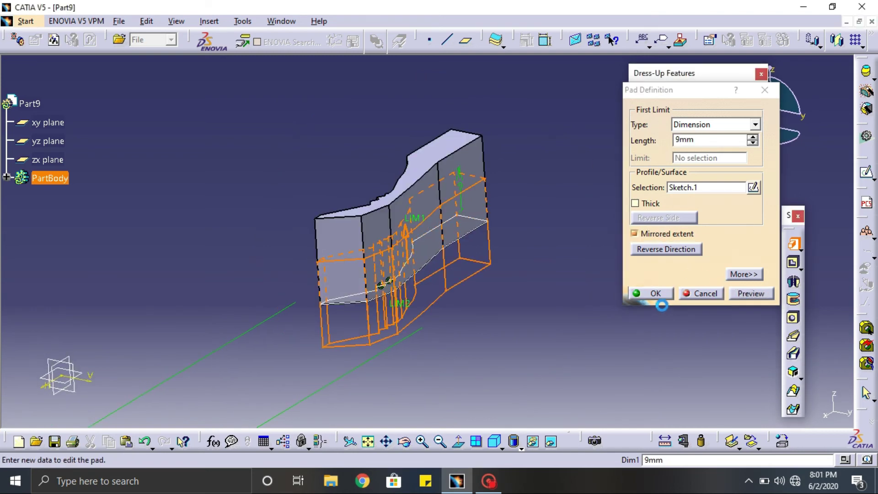
pyautogui.click(656, 293)
# - Apply a 3 mm edge fillet to the outer flat face at the wide end of the pad
pyautogui.moveTo(469, 273); pyautogui.dragTo(475, 256, button='middle')
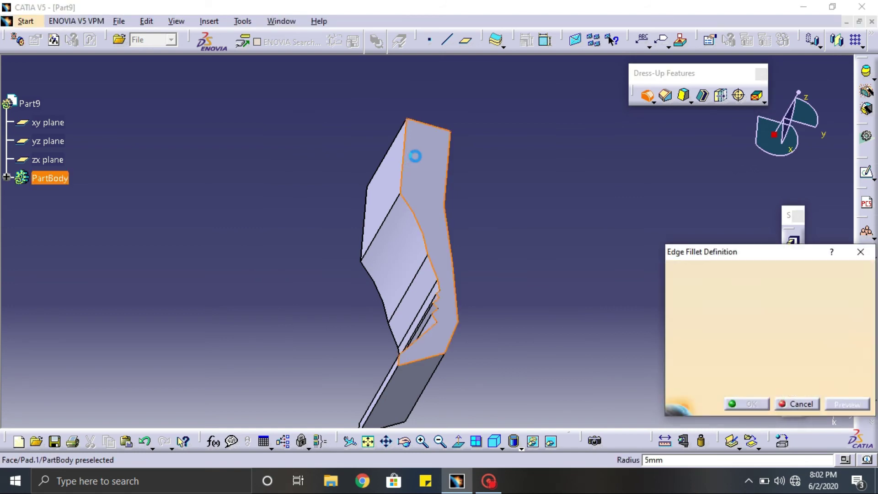
pyautogui.moveTo(451, 205); pyautogui.dragTo(465, 225, button='middle')
pyautogui.click(465, 226)
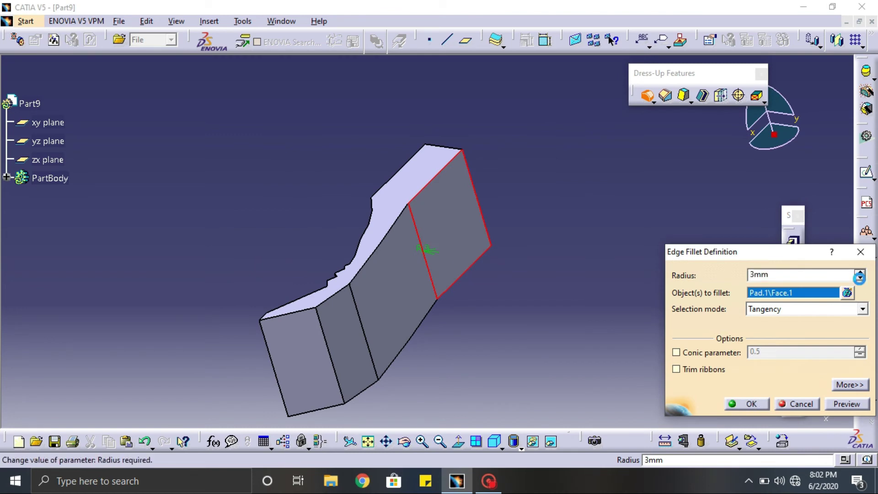
pyautogui.click(749, 403)
# - Apply a 3 mm edge fillet to the short sloping outer face near the gripper's tip
pyautogui.moveTo(439, 284); pyautogui.dragTo(390, 276, button='middle')
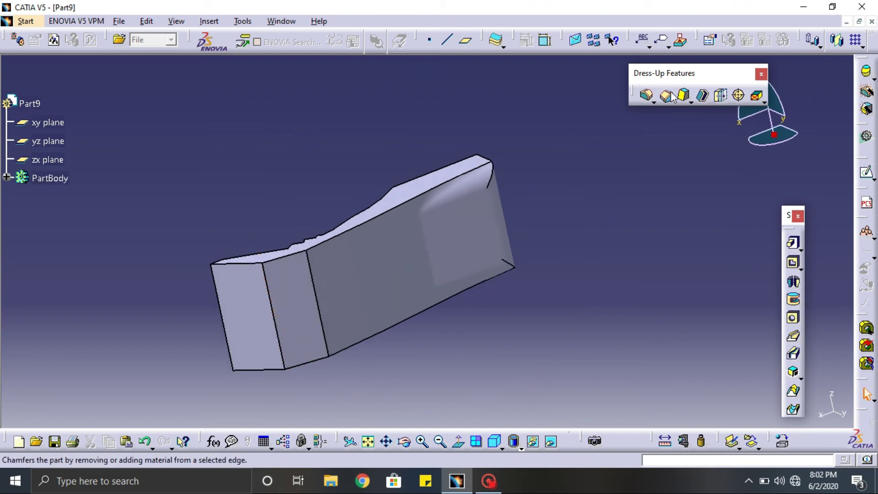
pyautogui.click(298, 302)
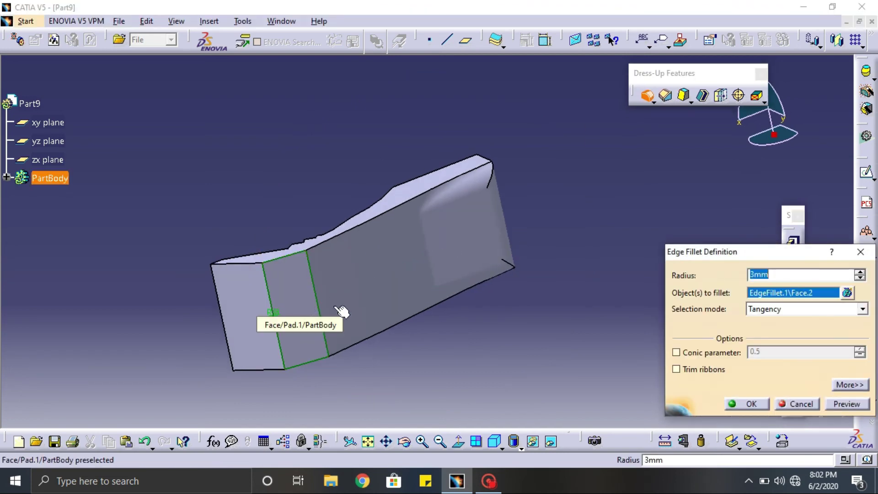
pyautogui.click(745, 405)
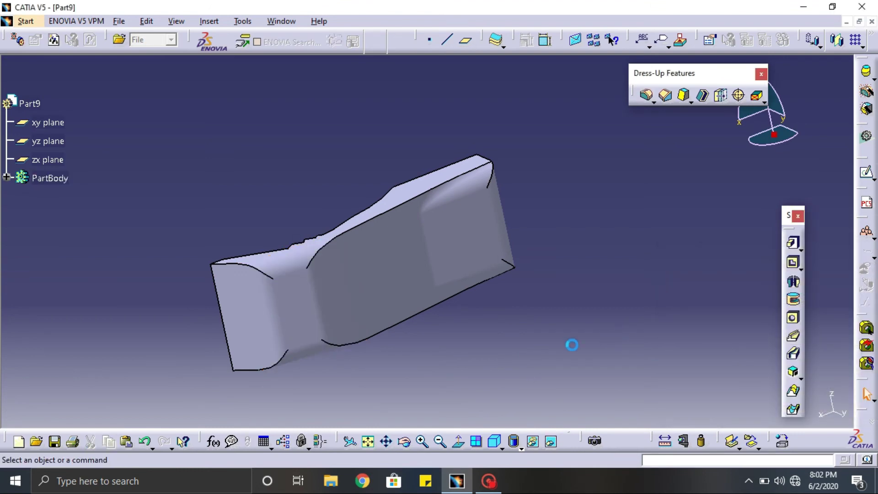
# - Try a 3 mm edge fillet on the wide end's inner flat face together with the inner sloping face beyond the teeth
pyautogui.moveTo(573, 345); pyautogui.dragTo(616, 233, button='middle')
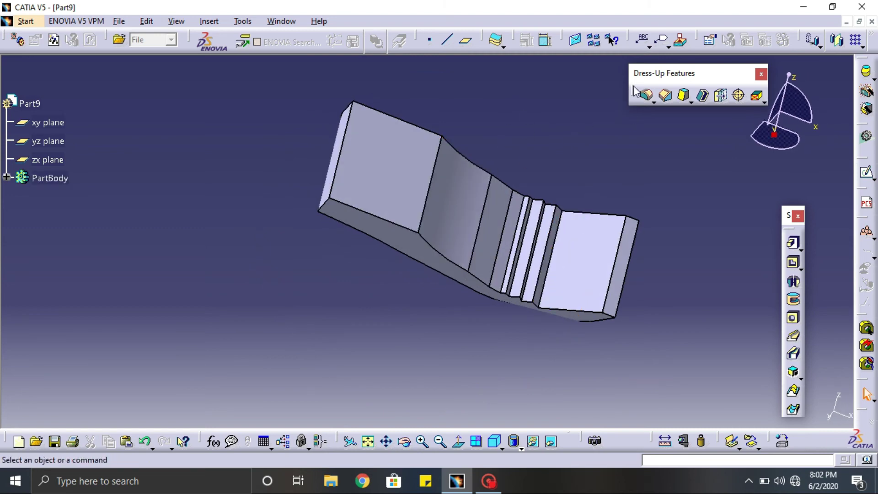
pyautogui.click(647, 96)
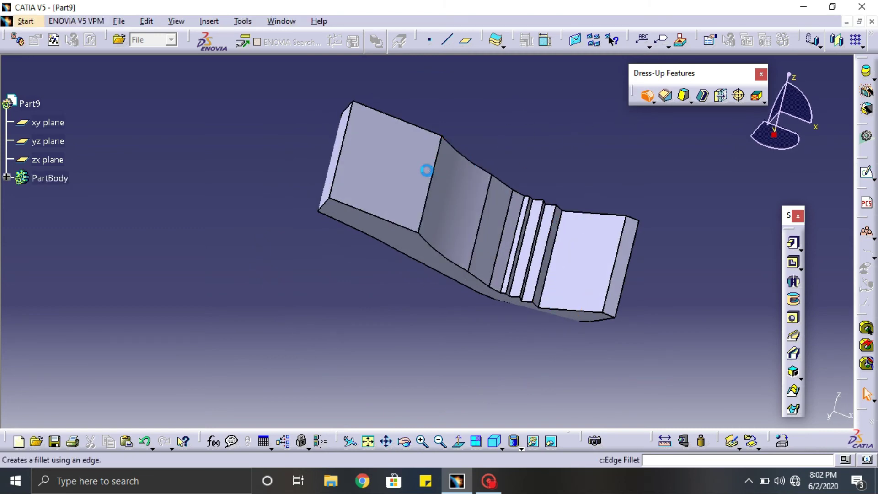
pyautogui.click(405, 167)
pyautogui.click(558, 231)
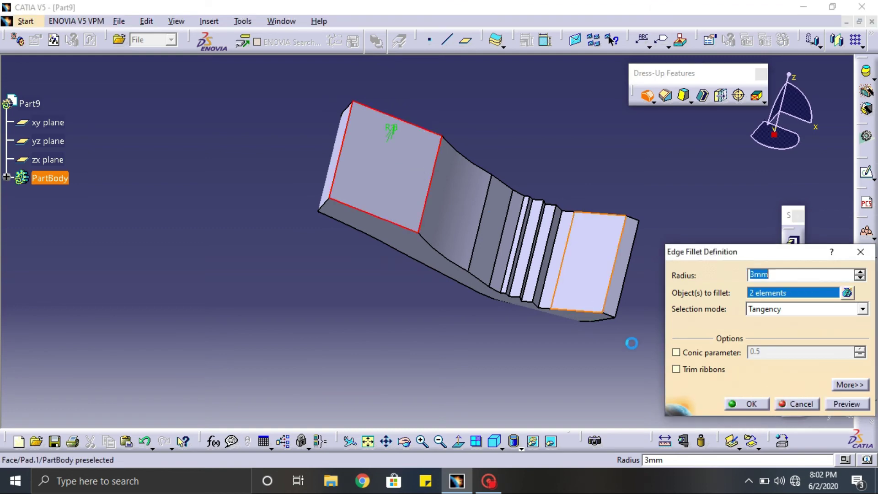
pyautogui.click(750, 406)
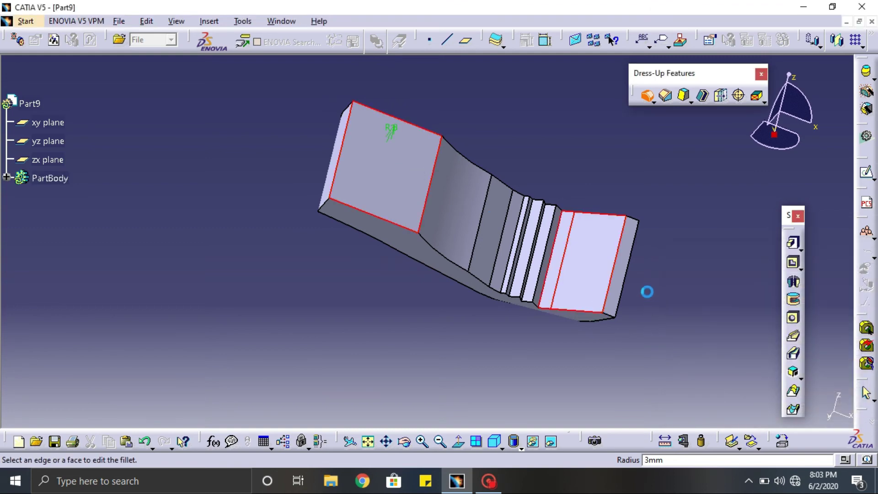
# - Remove the inner sloping tip face from the selection and fillet only the wide end's inner flat face at 3 mm
pyautogui.click(562, 190)
pyautogui.click(535, 268)
pyautogui.click(535, 265)
pyautogui.click(610, 262)
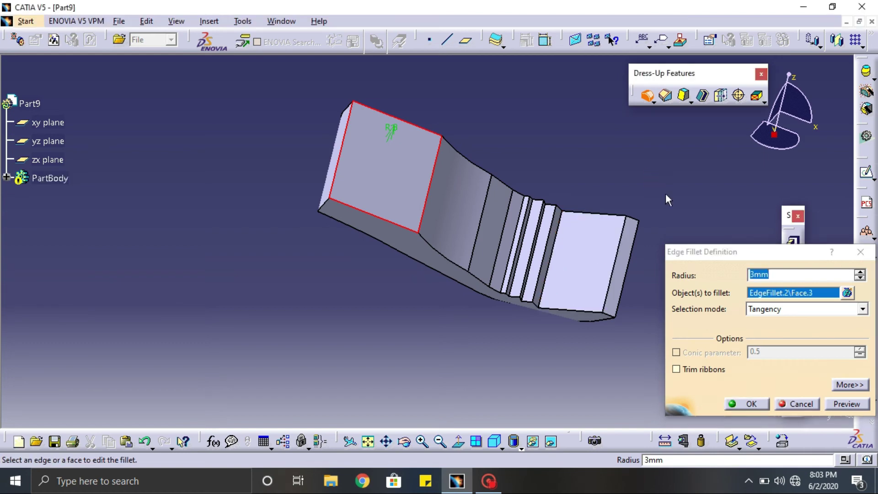
pyautogui.click(752, 404)
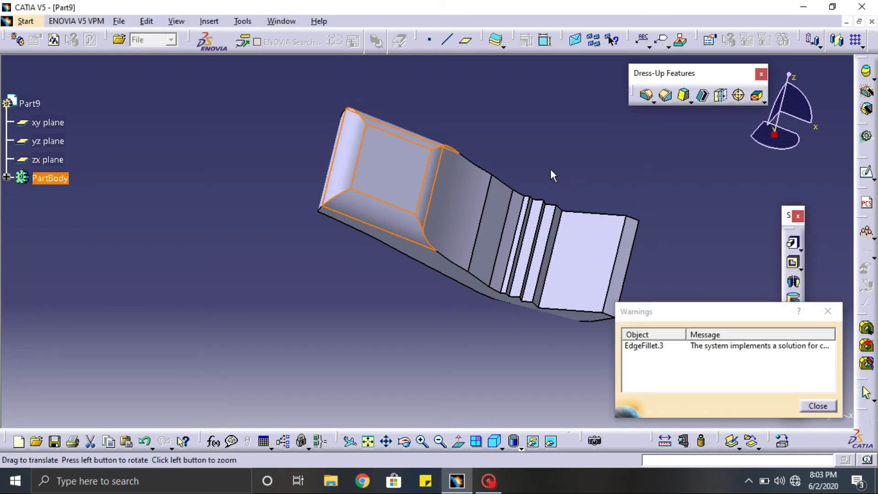
pyautogui.click(828, 313)
# - Start a sketch on the pad's flat side face that carries the toothed outline
pyautogui.moveTo(561, 190)
pyautogui.mouseDown(button='middle')
pyautogui.moveTo(425, 337)
pyautogui.moveTo(426, 326)
pyautogui.moveTo(233, 245)
pyautogui.moveTo(488, 289)
pyautogui.moveTo(388, 367)
pyautogui.moveTo(409, 357)
pyautogui.moveTo(400, 169)
pyautogui.mouseUp(button='middle')
pyautogui.click(503, 198)
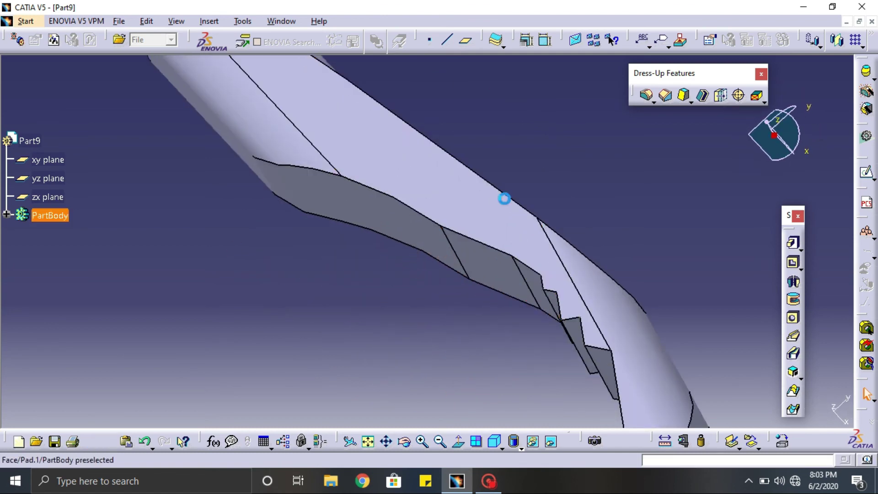
pyautogui.click(866, 175)
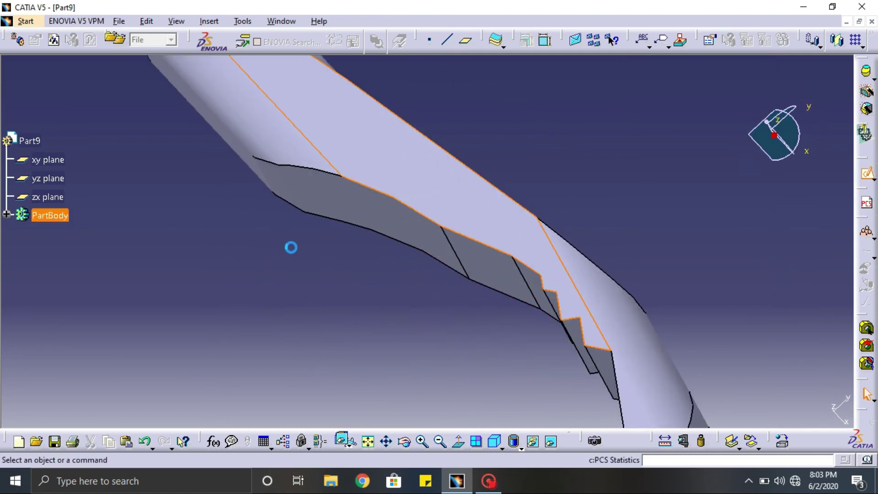
pyautogui.moveTo(305, 247); pyautogui.dragTo(282, 302, button='middle')
pyautogui.moveTo(402, 299)
pyautogui.mouseDown(button='middle')
pyautogui.moveTo(455, 304)
pyautogui.moveTo(412, 177)
pyautogui.mouseUp(button='middle')
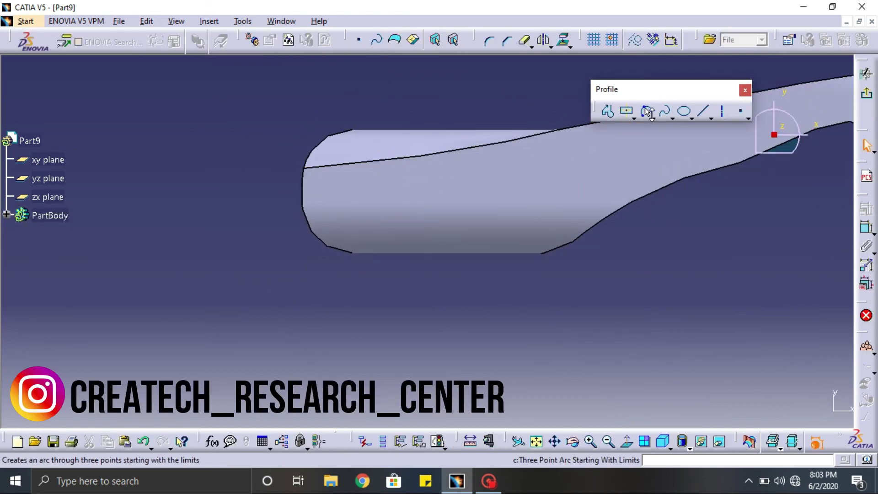
# - Draw a small circle inside the wide end, centred at about H -99 mm, and place a dimension on it
pyautogui.click(653, 118)
pyautogui.click(671, 127)
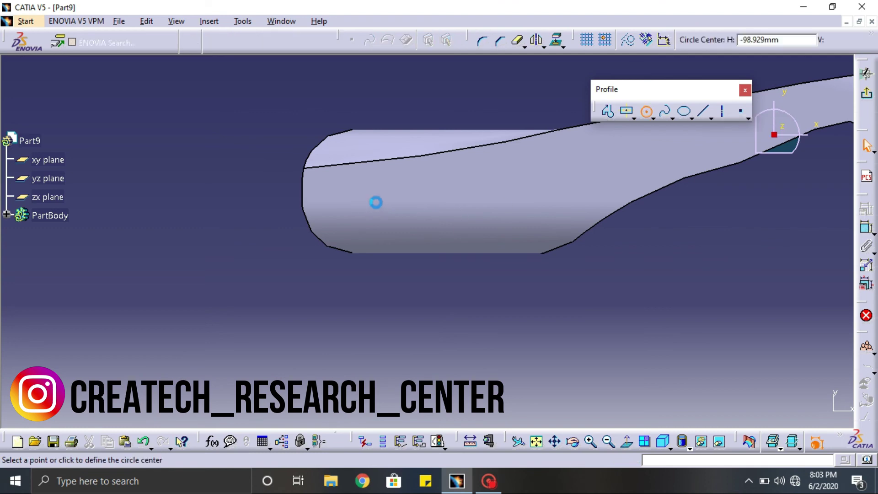
pyautogui.click(375, 185)
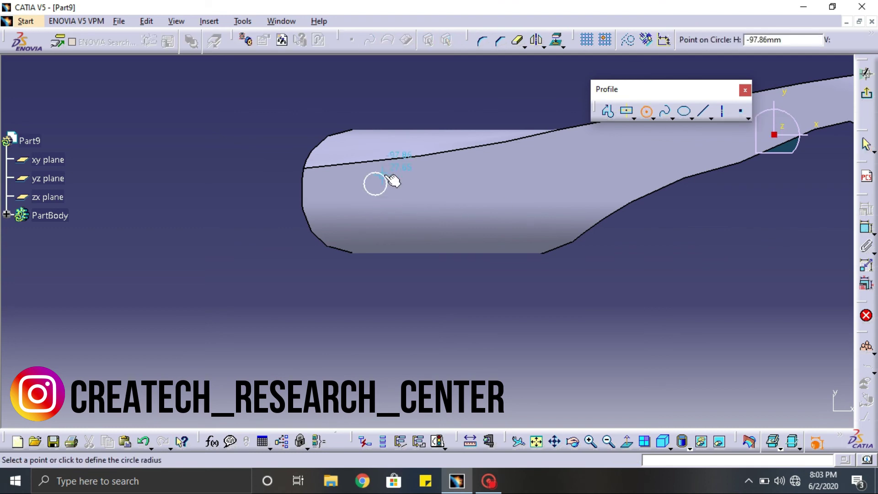
pyautogui.click(391, 173)
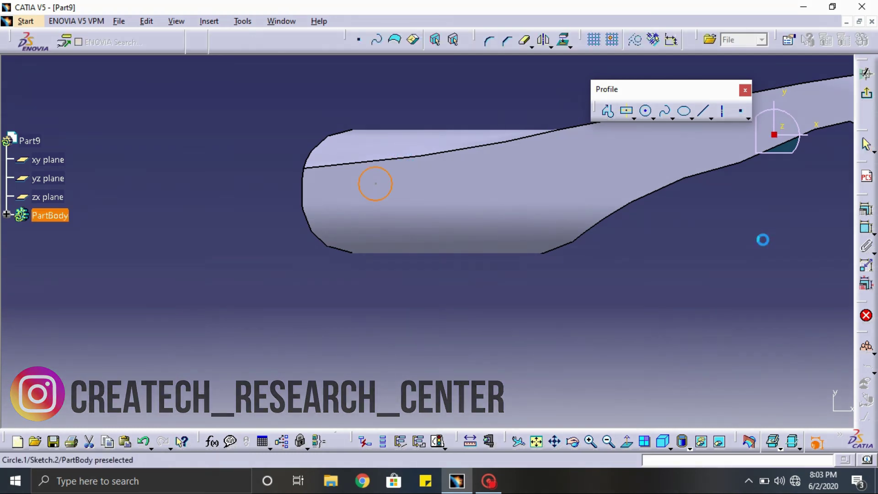
pyautogui.click(254, 194)
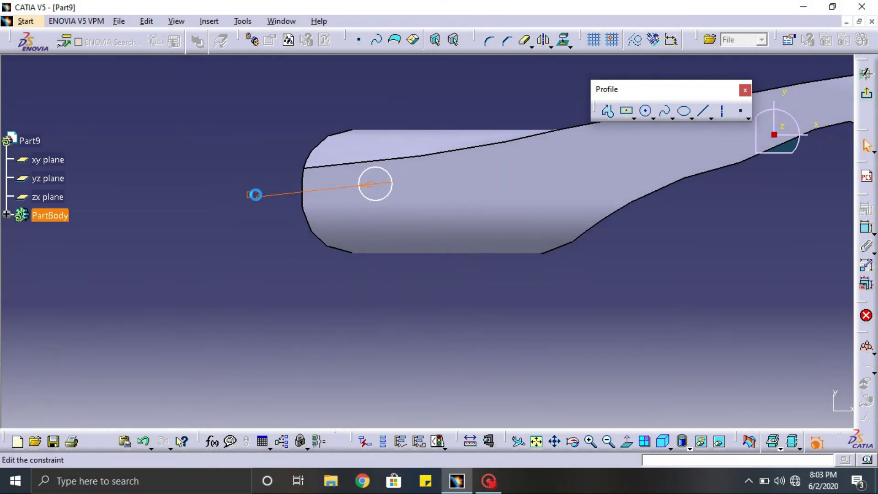
# - Set the circle's diameter to 5 mm, shift its centre slightly within the wide end, and finish the sketch
pyautogui.doubleClick(255, 195)
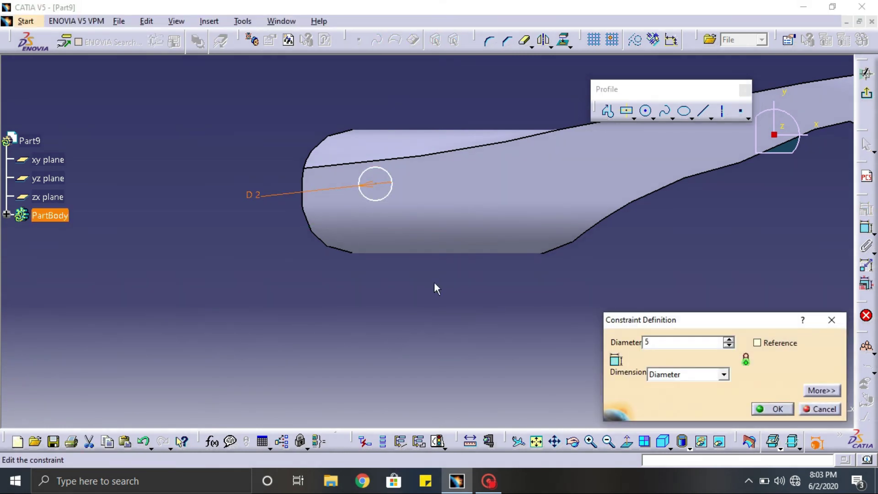
pyautogui.write('5')
pyautogui.click(760, 409)
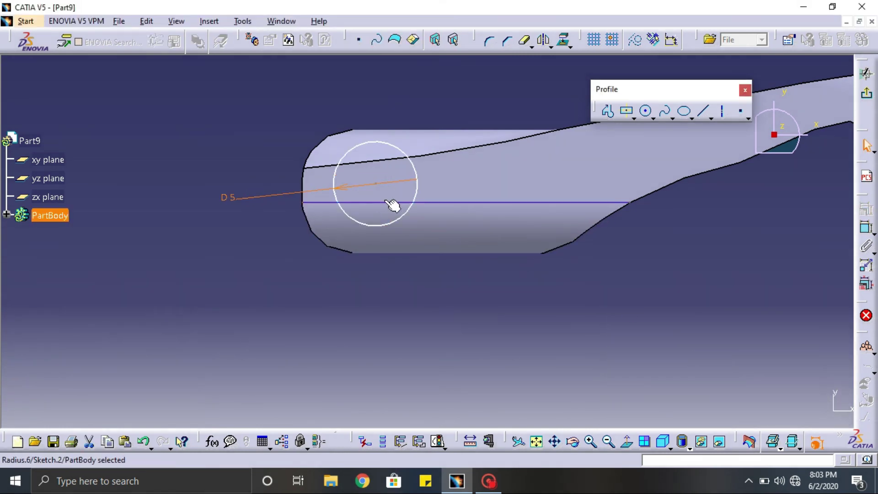
pyautogui.moveTo(376, 183)
pyautogui.mouseDown()
pyautogui.moveTo(409, 185)
pyautogui.moveTo(373, 186)
pyautogui.mouseUp()
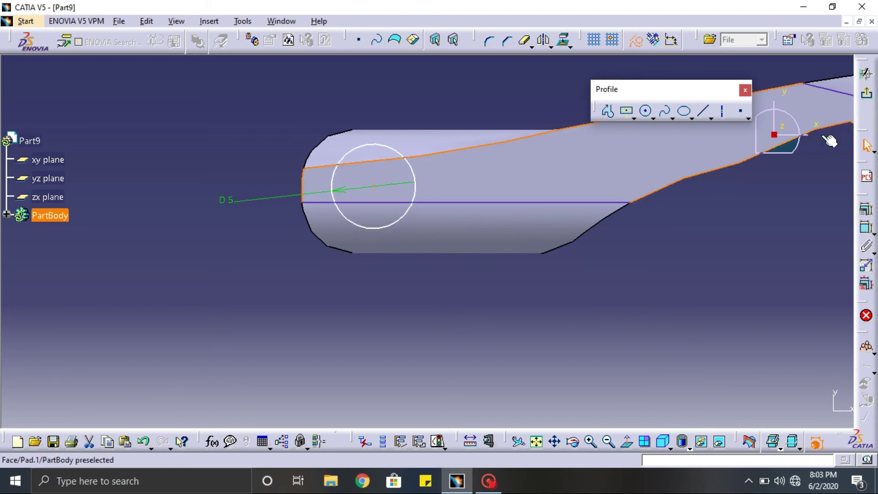
pyautogui.click(869, 97)
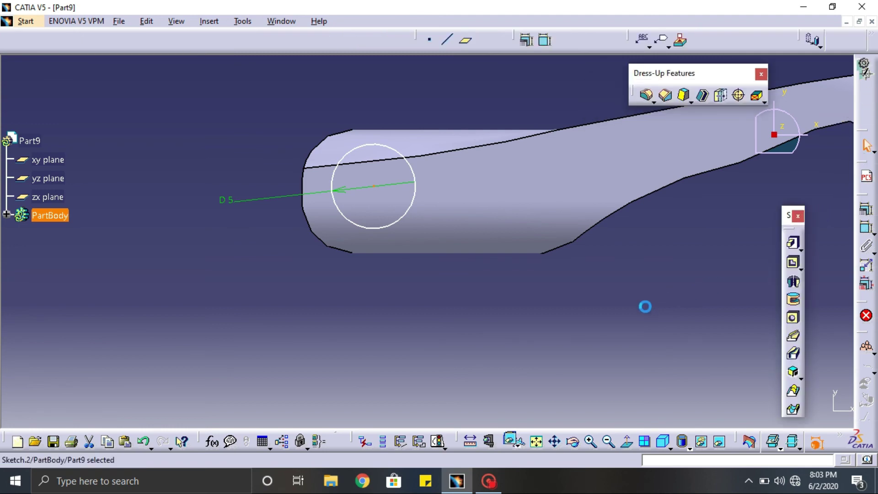
# - Cut the 5 mm circle into the finger's wide end as a pocket 3 mm deep
pyautogui.moveTo(486, 313)
pyautogui.mouseDown(button='middle')
pyautogui.moveTo(482, 295)
pyautogui.moveTo(519, 172)
pyautogui.mouseUp(button='middle')
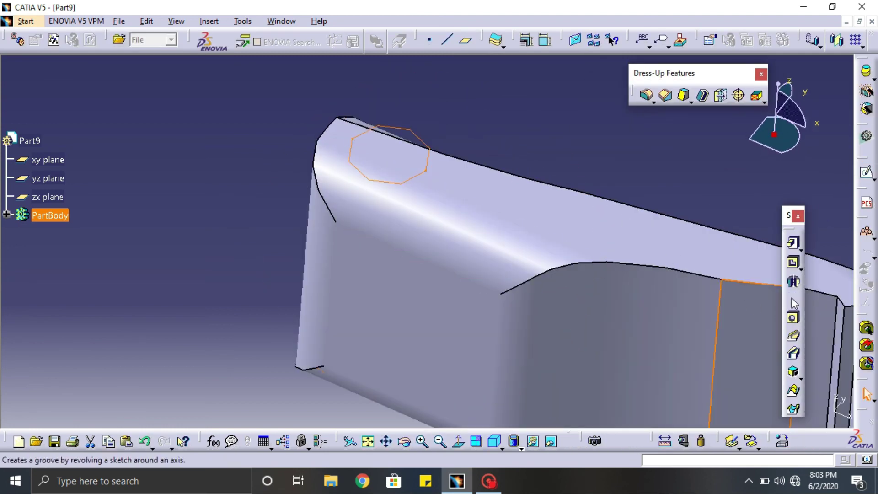
pyautogui.click(794, 277)
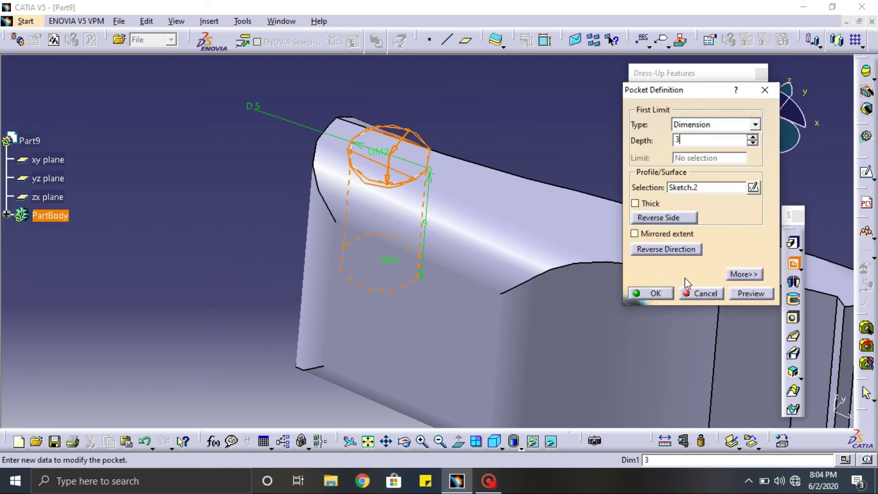
pyautogui.click(655, 293)
# - Try to mirror the round pocket about the yz plane
pyautogui.moveTo(561, 136); pyautogui.dragTo(438, 212, button='middle')
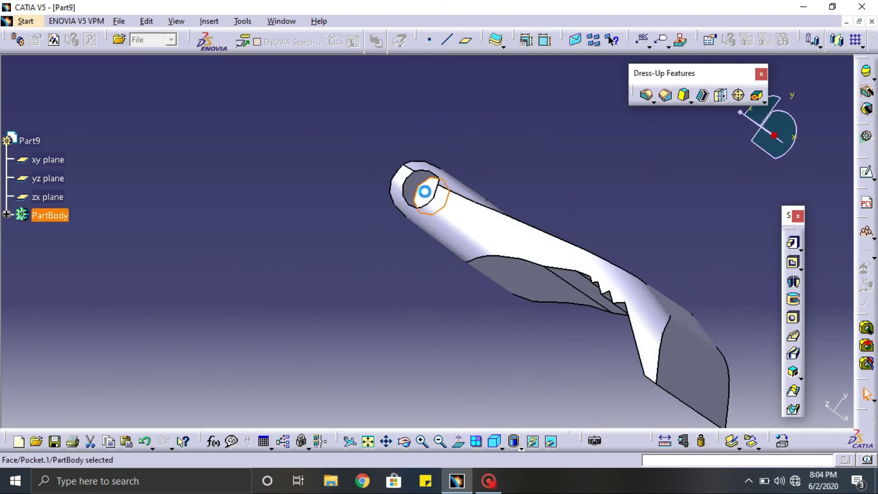
pyautogui.doubleClick(414, 180)
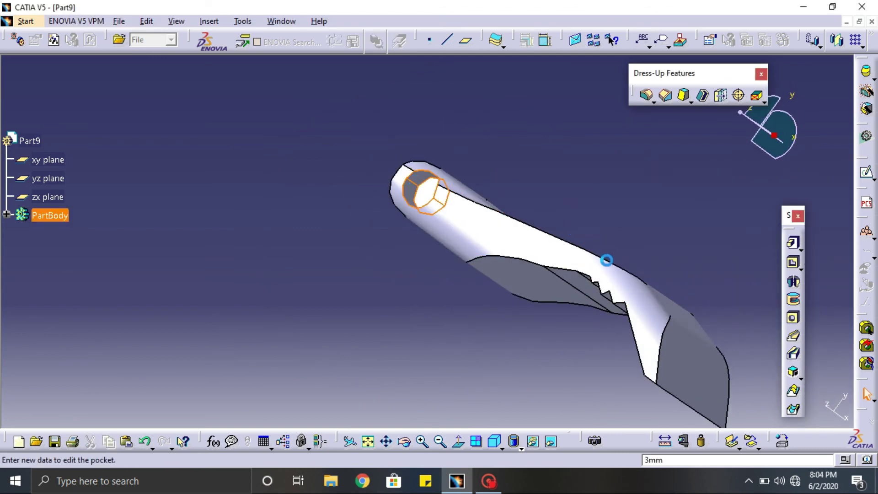
pyautogui.click(652, 293)
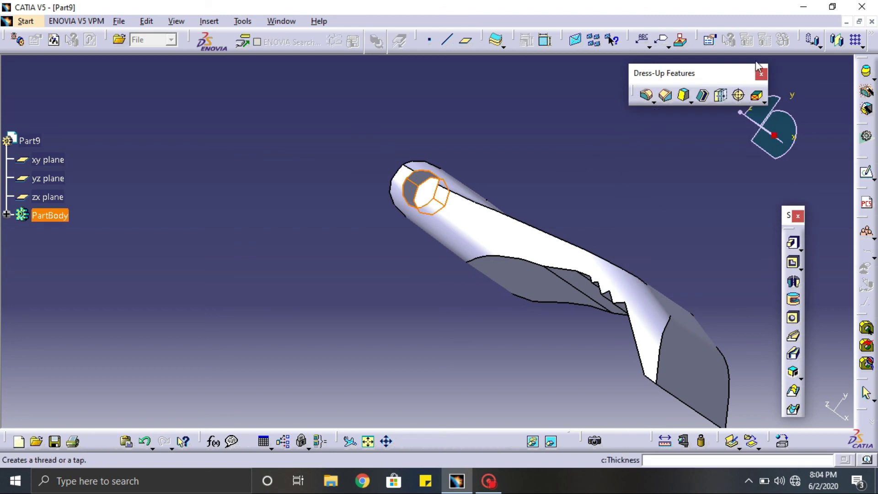
pyautogui.click(835, 41)
pyautogui.moveTo(545, 260); pyautogui.dragTo(126, 290, button='middle')
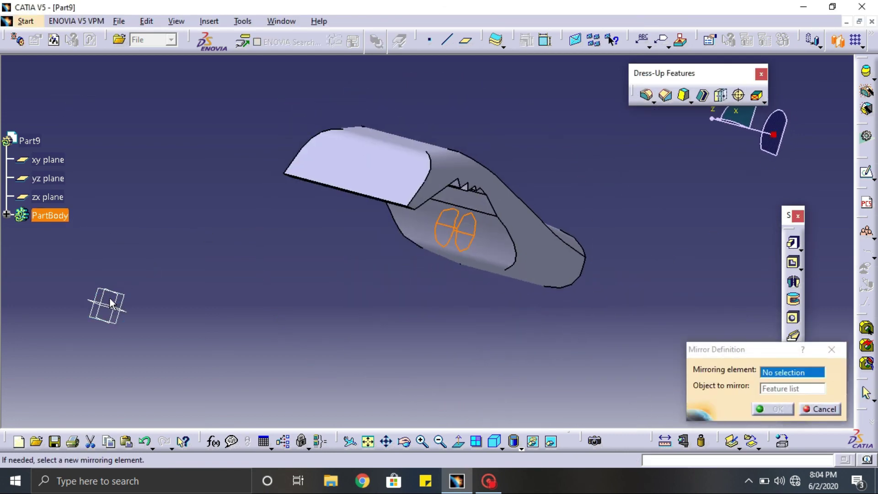
pyautogui.moveTo(393, 295); pyautogui.dragTo(486, 384, button='middle')
pyautogui.moveTo(572, 378); pyautogui.dragTo(686, 340, button='middle')
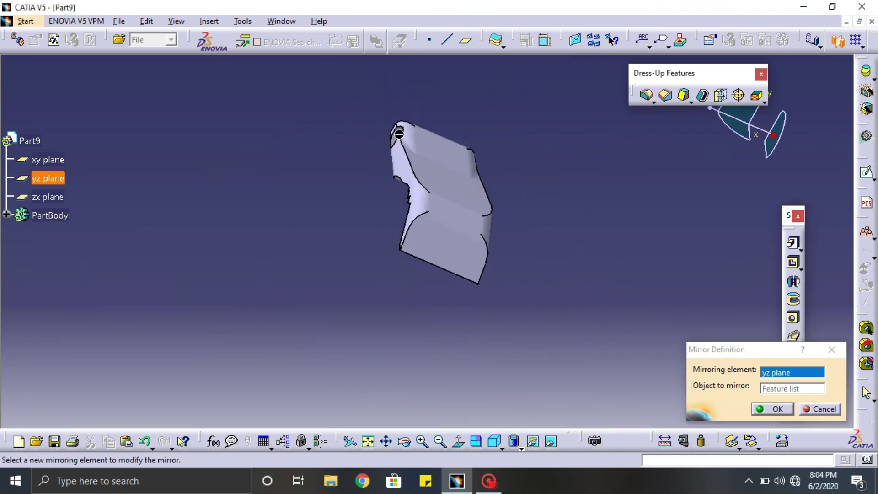
pyautogui.click(792, 407)
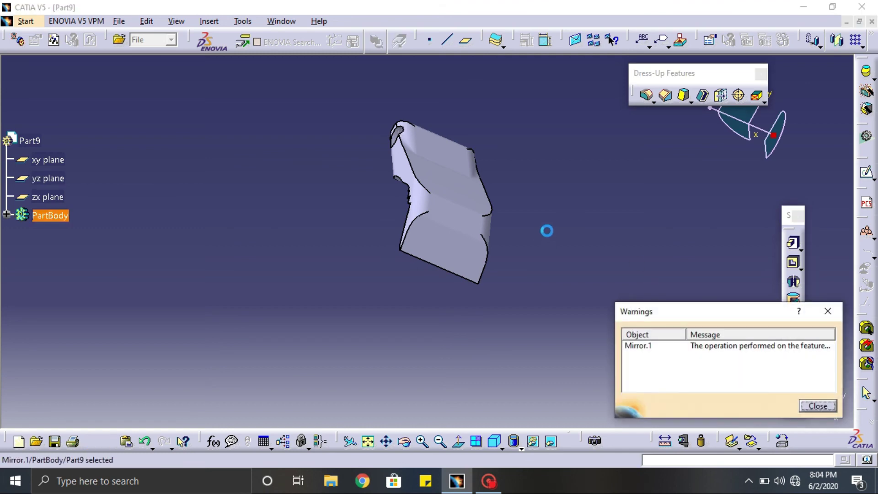
pyautogui.click(828, 311)
# - Mirror the wide end's round pocket about the xy plane
pyautogui.moveTo(502, 276); pyautogui.dragTo(645, 383, button='middle')
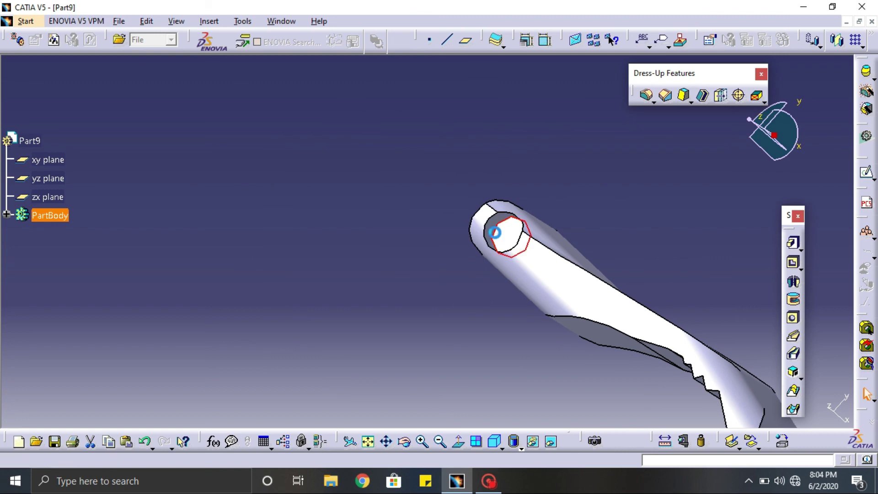
pyautogui.click(652, 295)
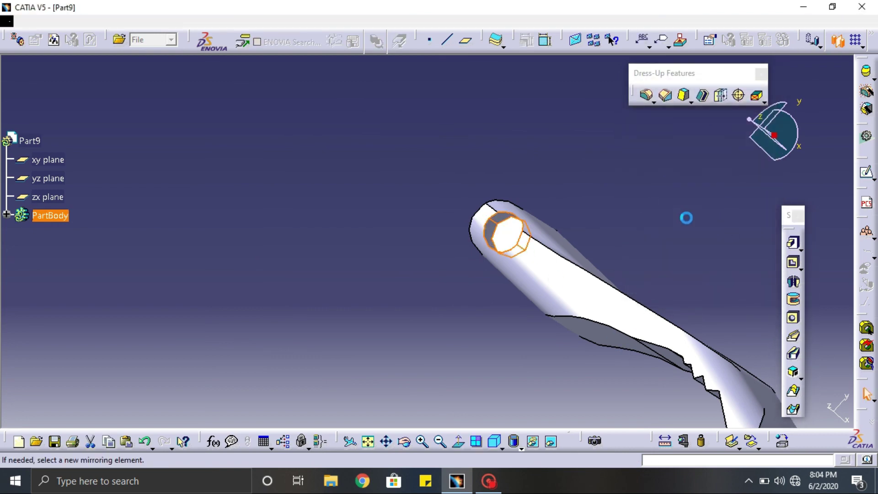
pyautogui.moveTo(773, 327); pyautogui.dragTo(281, 66, button='middle')
pyautogui.moveTo(427, 270); pyautogui.dragTo(477, 344, button='middle')
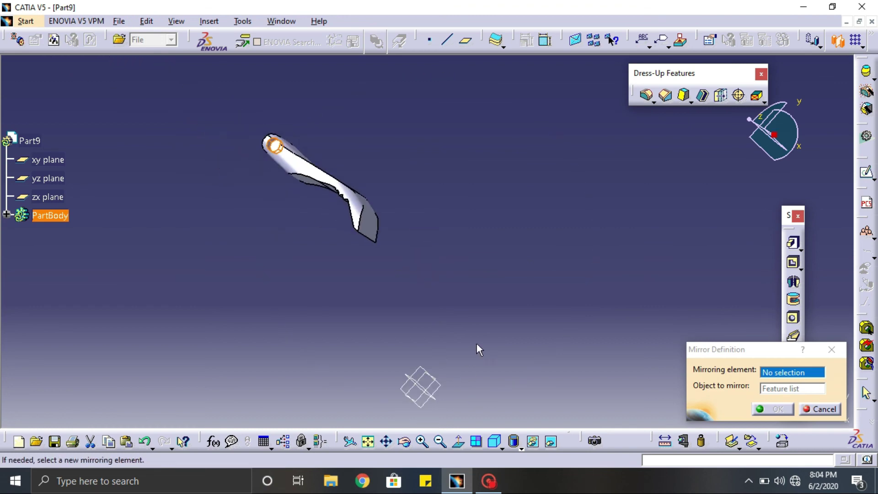
pyautogui.click(442, 387)
pyautogui.moveTo(483, 291); pyautogui.dragTo(269, 243, button='middle')
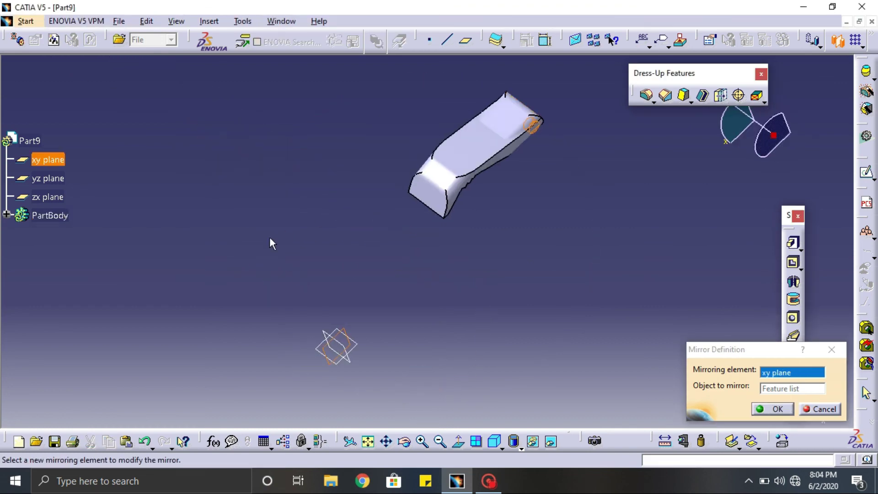
pyautogui.click(758, 411)
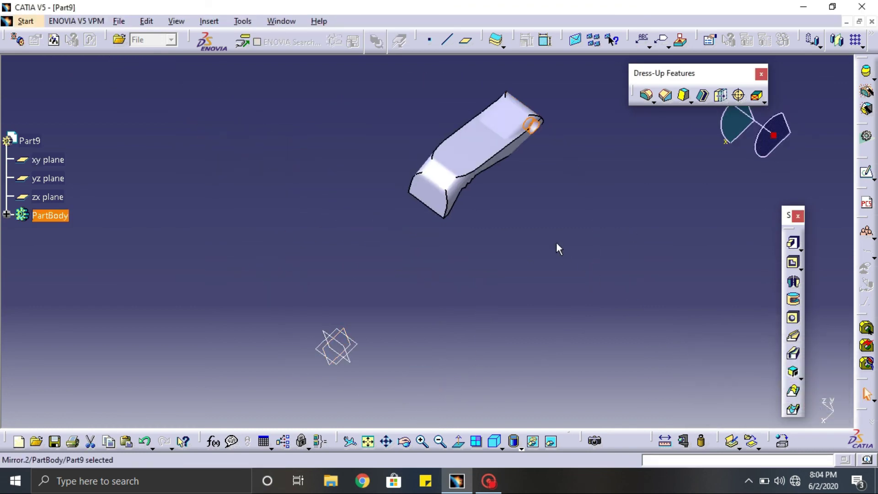
# - Examine the gripper finger from several sides, including the round pockets in the wide end and the toothed inner face
pyautogui.moveTo(553, 235)
pyautogui.mouseDown(button='middle')
pyautogui.moveTo(539, 251)
pyautogui.moveTo(553, 274)
pyautogui.moveTo(416, 113)
pyautogui.moveTo(458, 238)
pyautogui.moveTo(537, 304)
pyautogui.mouseUp(button='middle')
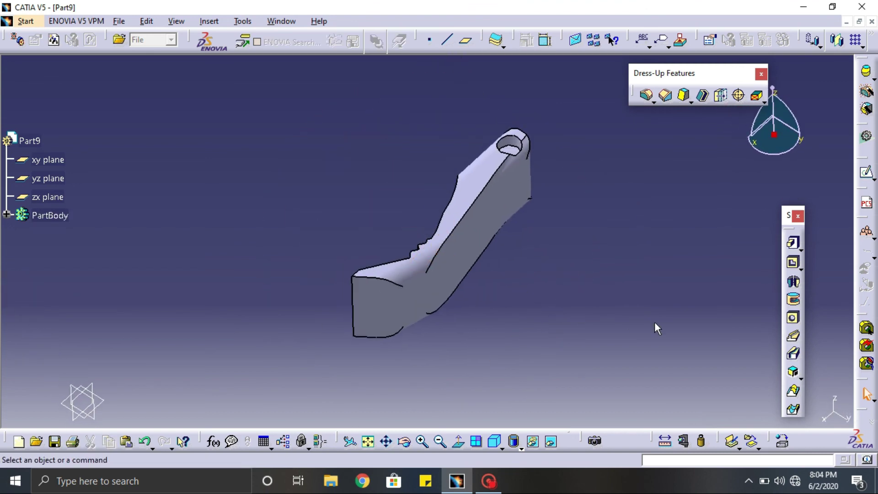
pyautogui.moveTo(438, 250); pyautogui.dragTo(557, 249, button='middle')
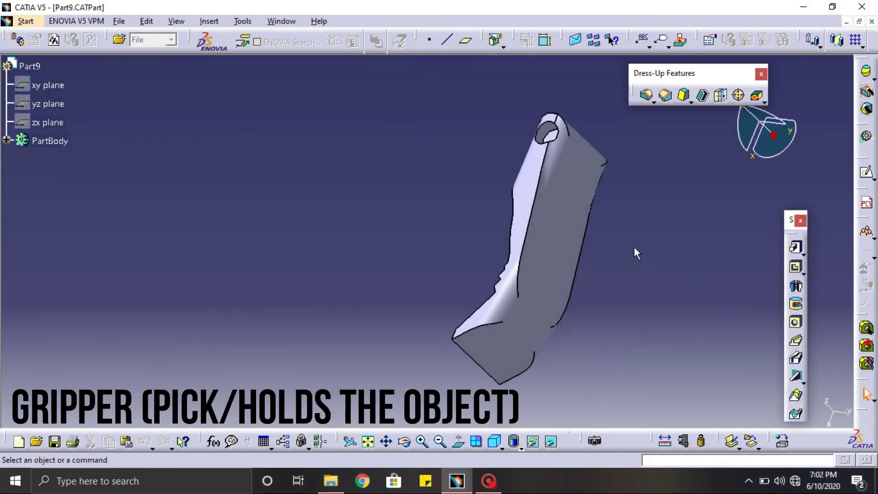
pyautogui.moveTo(502, 226); pyautogui.dragTo(649, 189, button='middle')
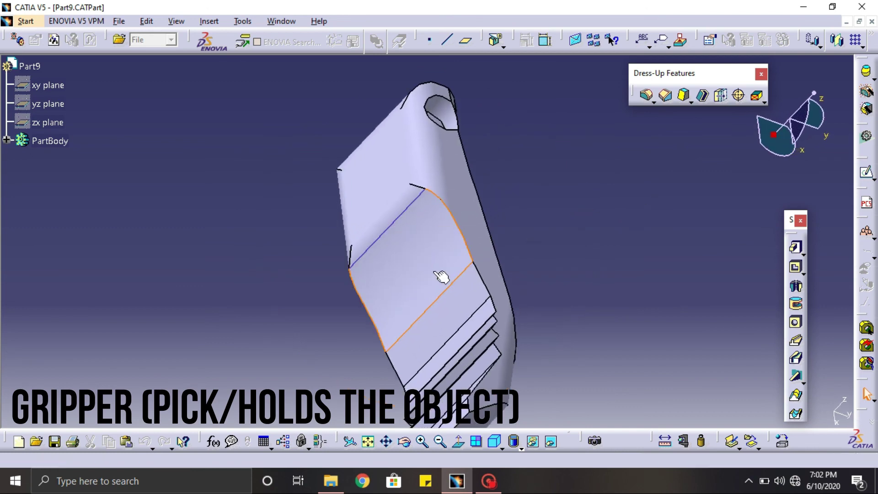
pyautogui.moveTo(432, 294); pyautogui.dragTo(645, 174, button='middle')
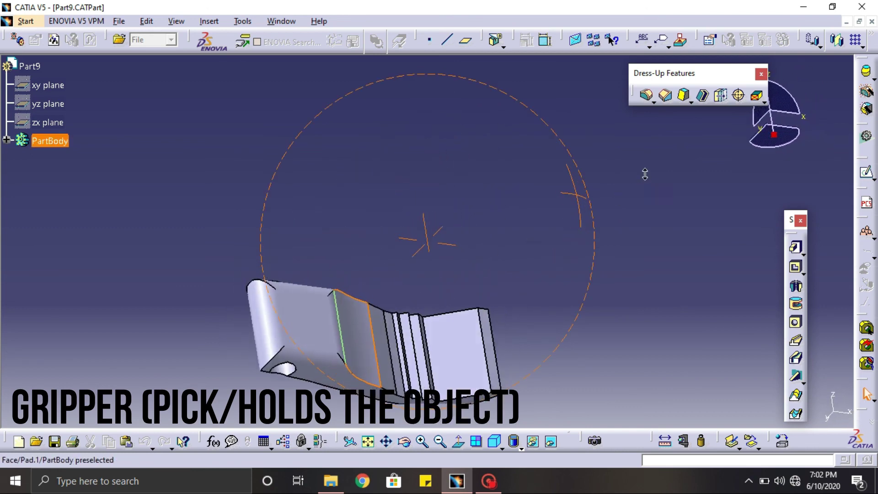
pyautogui.moveTo(254, 372); pyautogui.dragTo(613, 208, button='middle')
pyautogui.moveTo(443, 251)
pyautogui.mouseDown(button='middle')
pyautogui.moveTo(503, 275)
pyautogui.moveTo(501, 235)
pyautogui.moveTo(457, 194)
pyautogui.moveTo(469, 216)
pyautogui.mouseUp(button='middle')
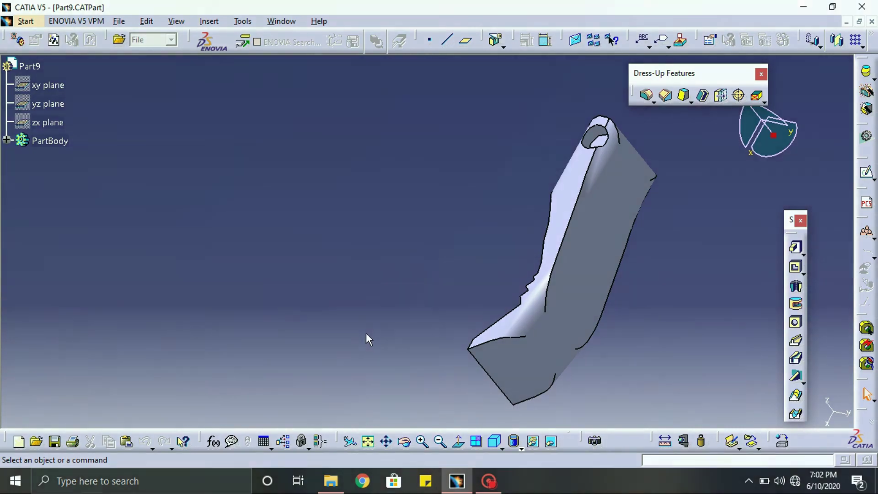